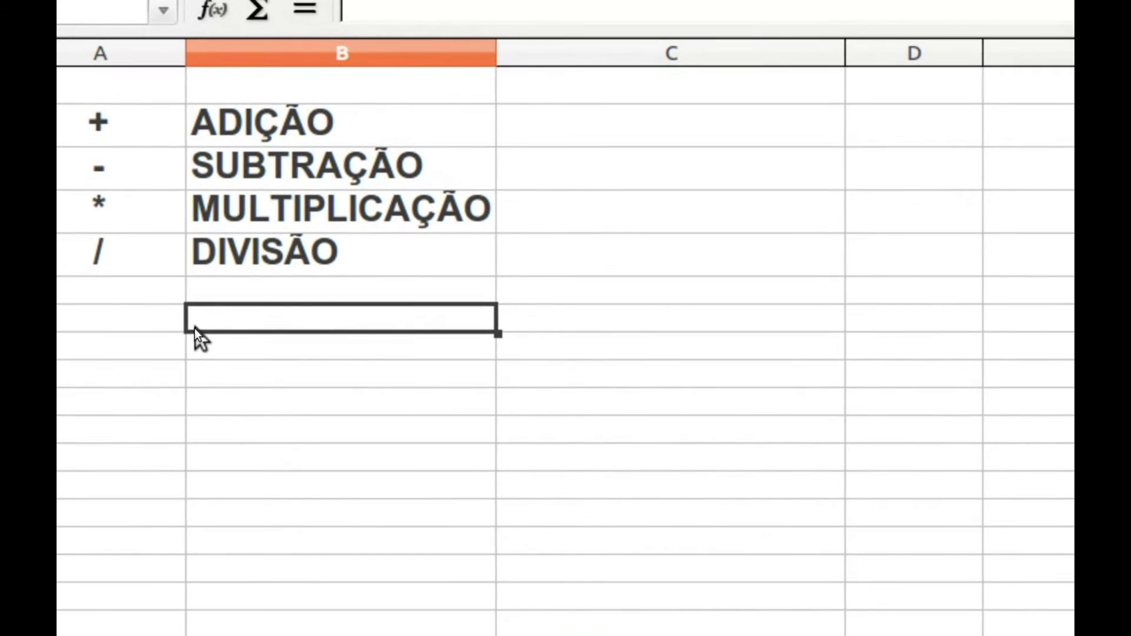
Enter the formula =soma(10+2) in cell B7, below the list of operators
double_click(195, 328)
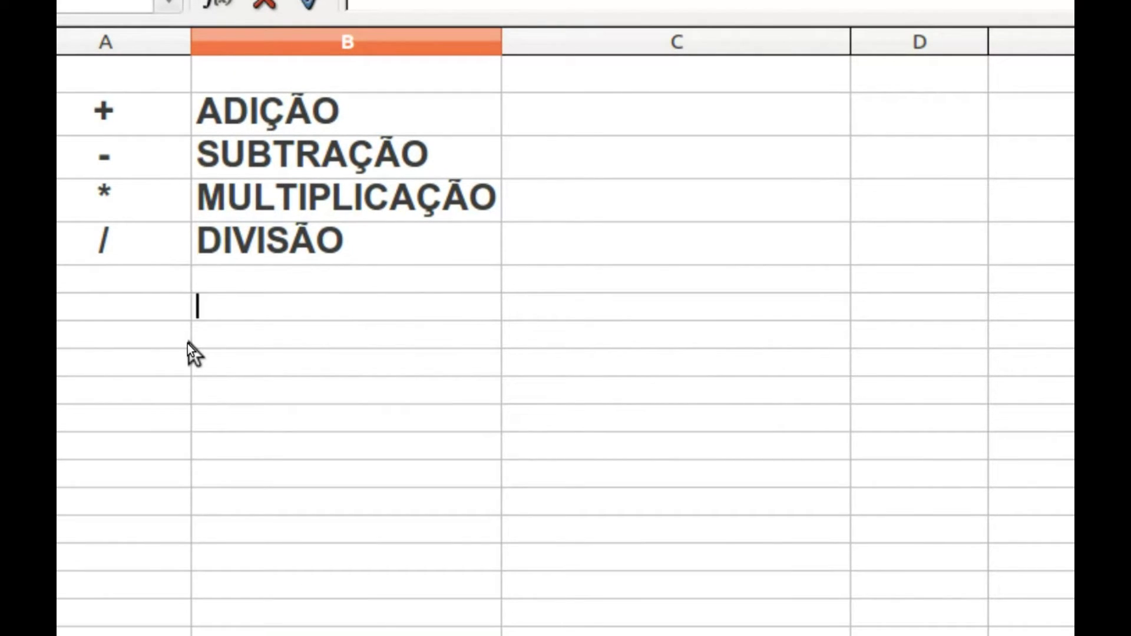
text(=soma)
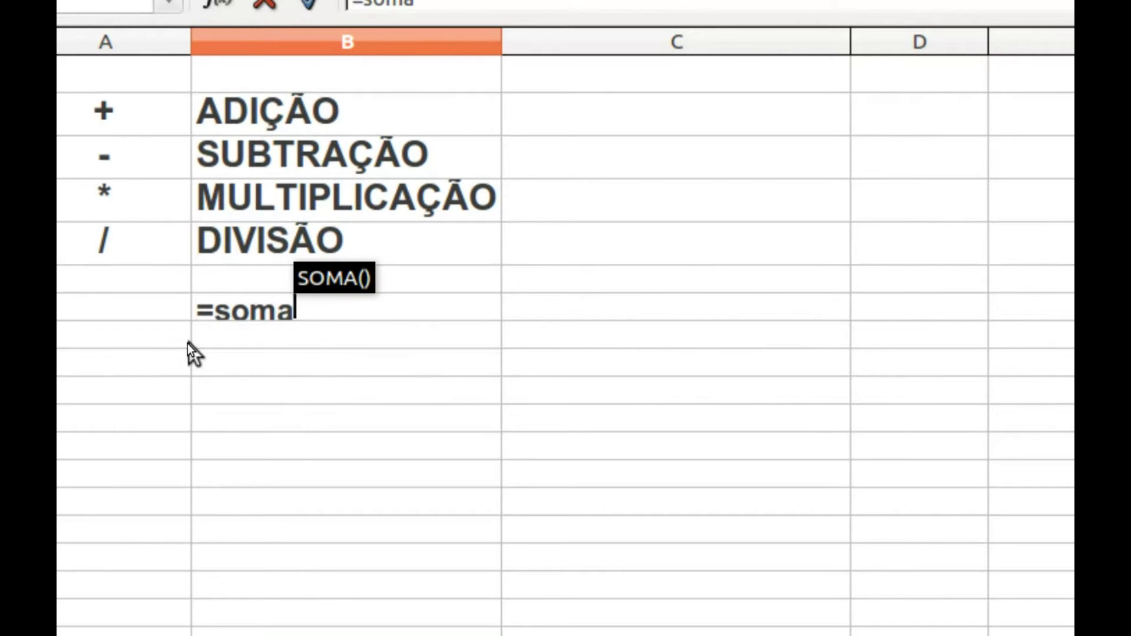
text(()
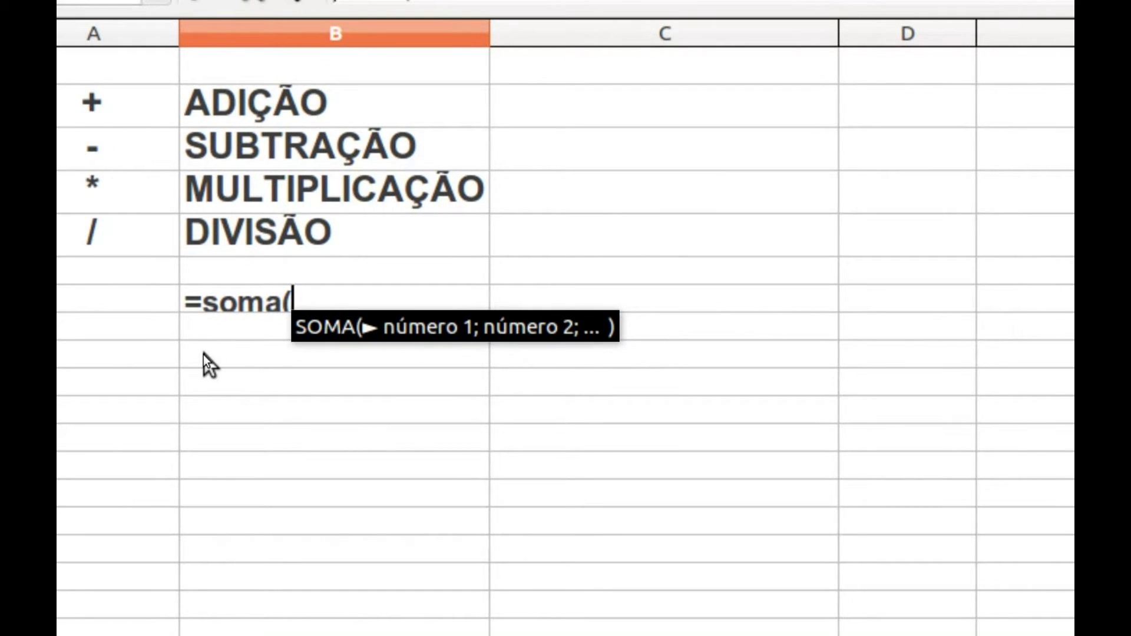
text(10+2)
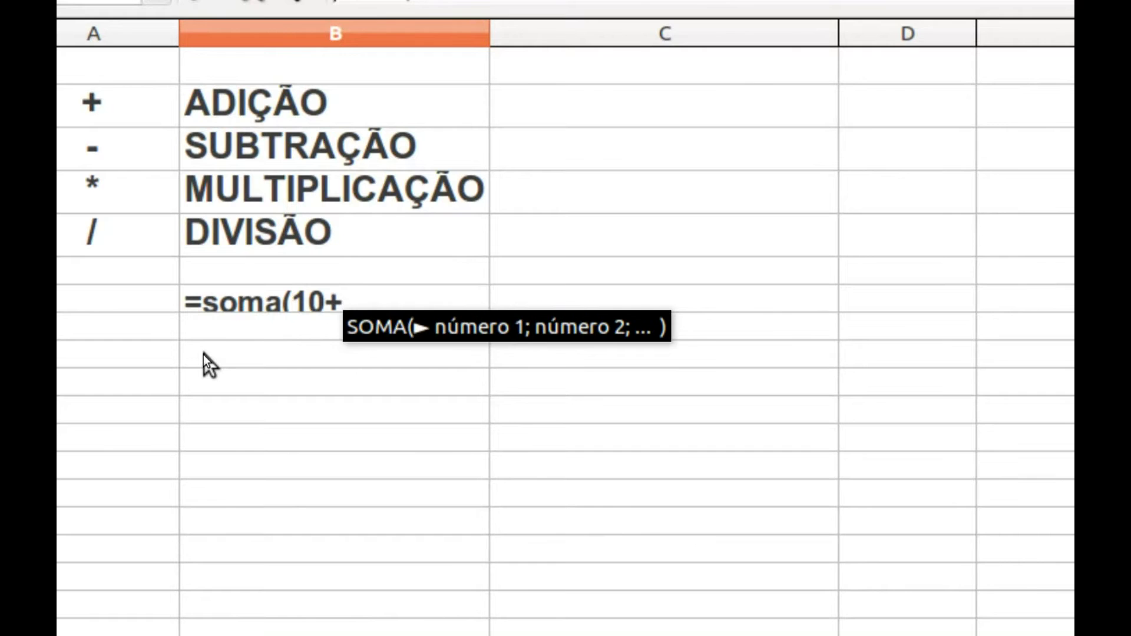
text())
key(Return)
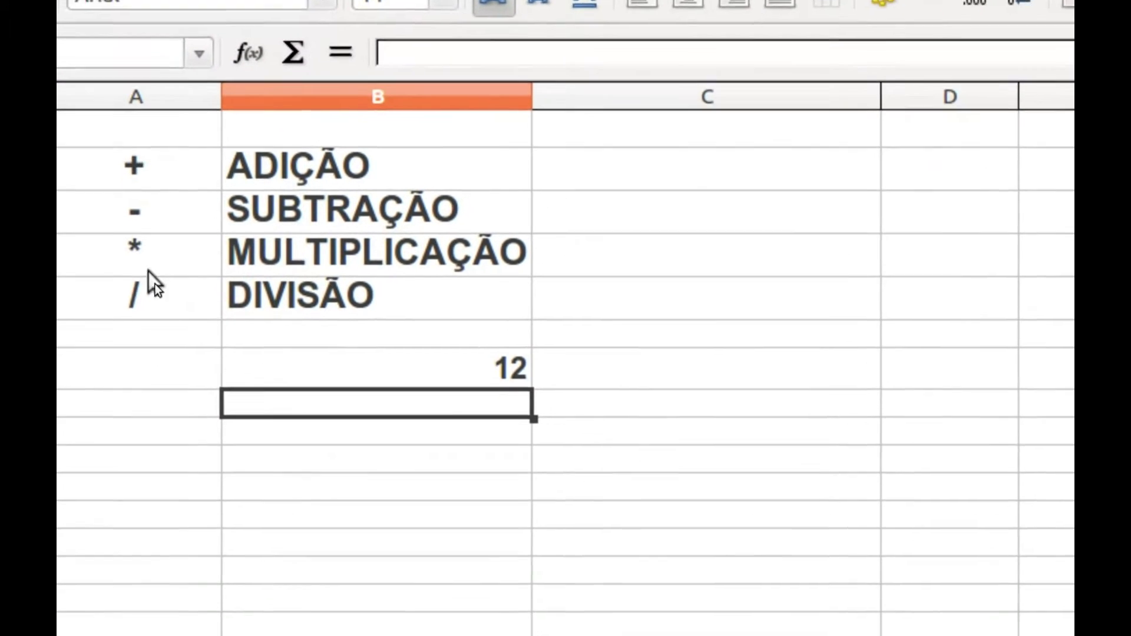
Edit the SOMA formula in cell B7 so that its first number is 12
click(247, 367)
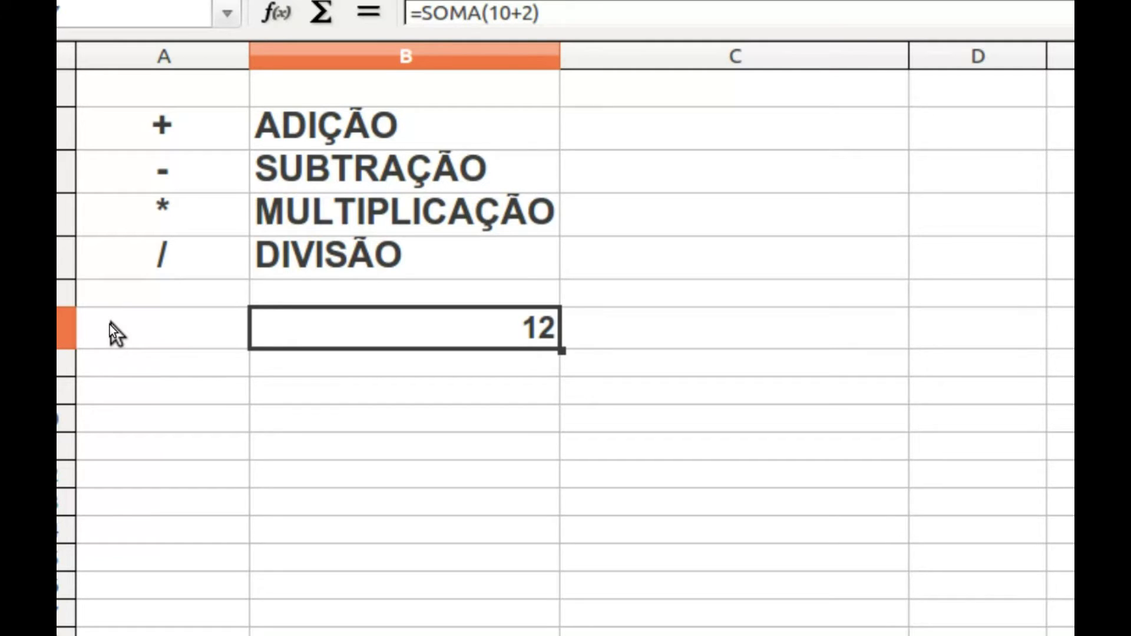
double_click(344, 325)
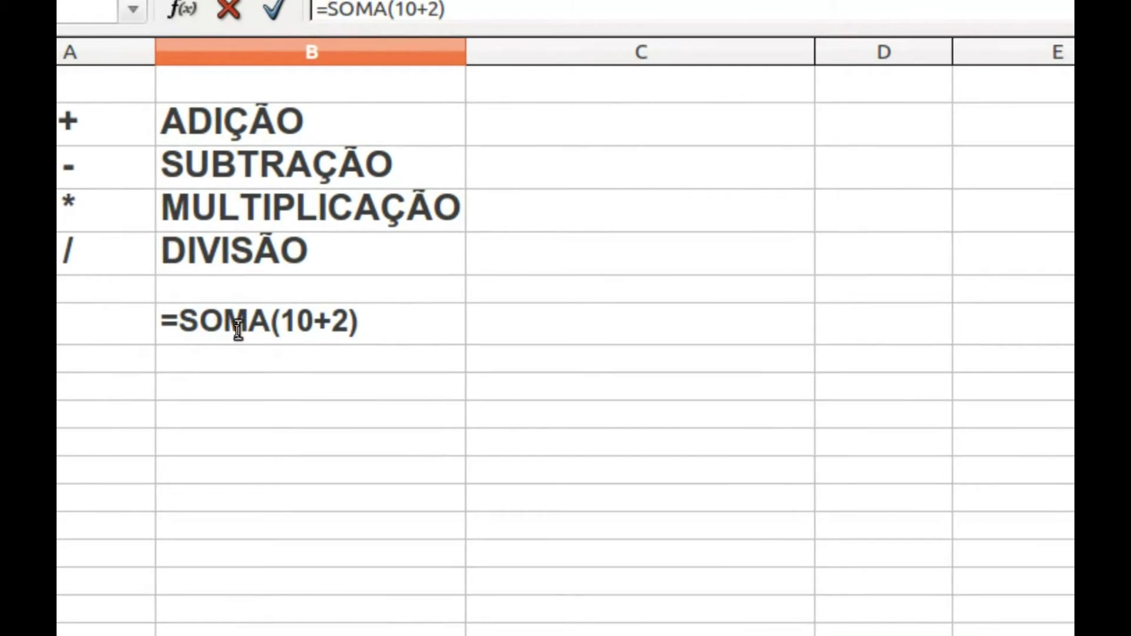
drag(271, 330, 285, 319)
text(2)
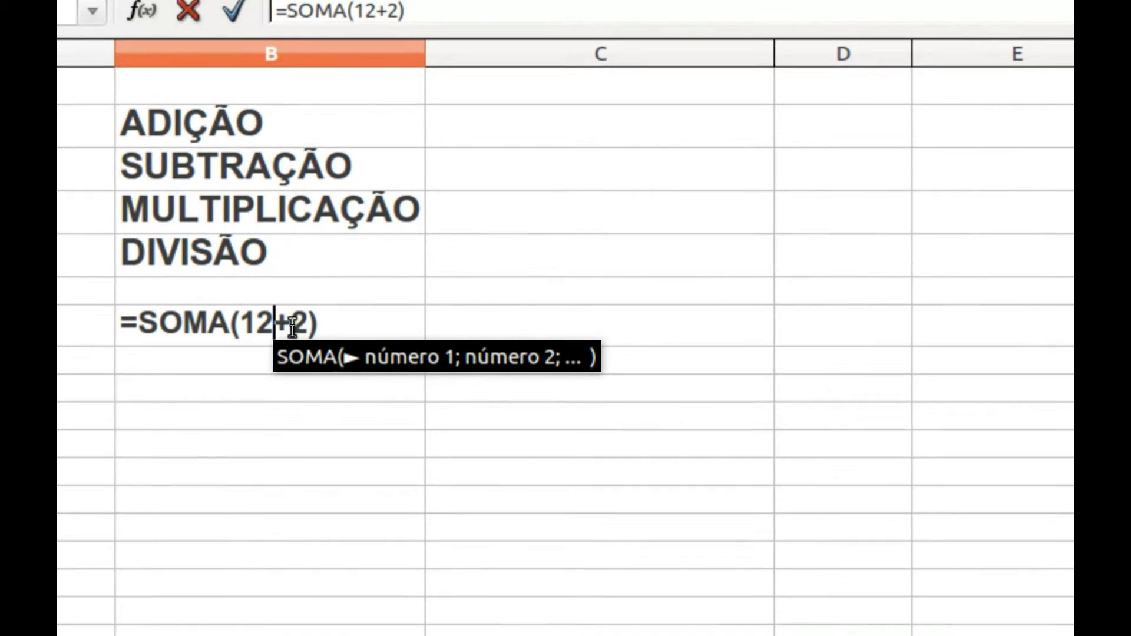
key(Return)
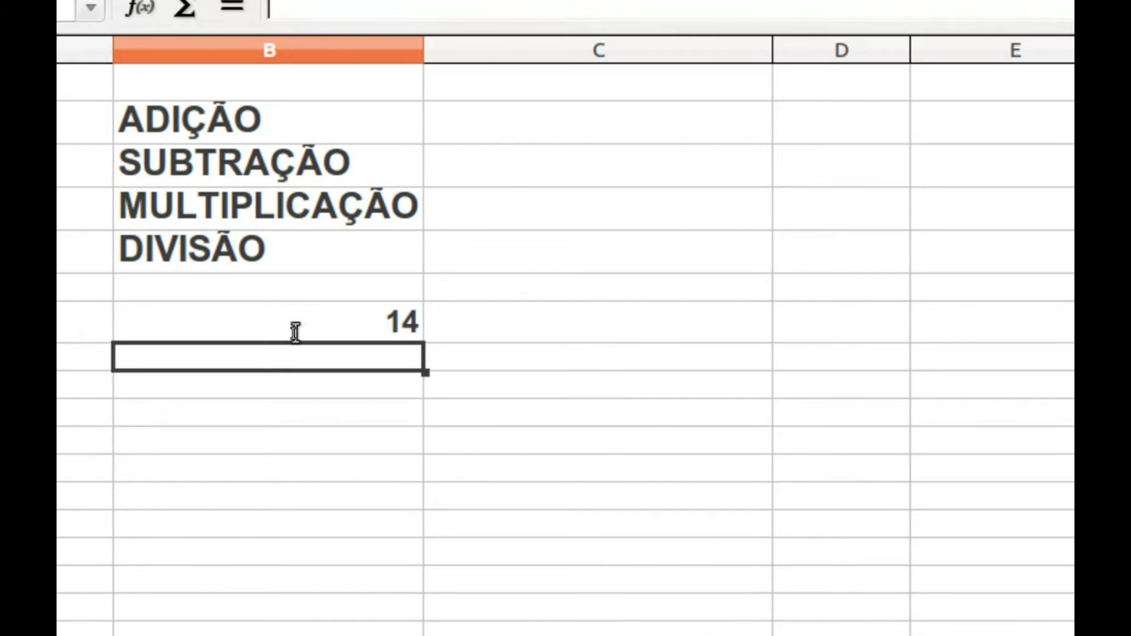
Clear the SOMA formula from cell B7
click(296, 327)
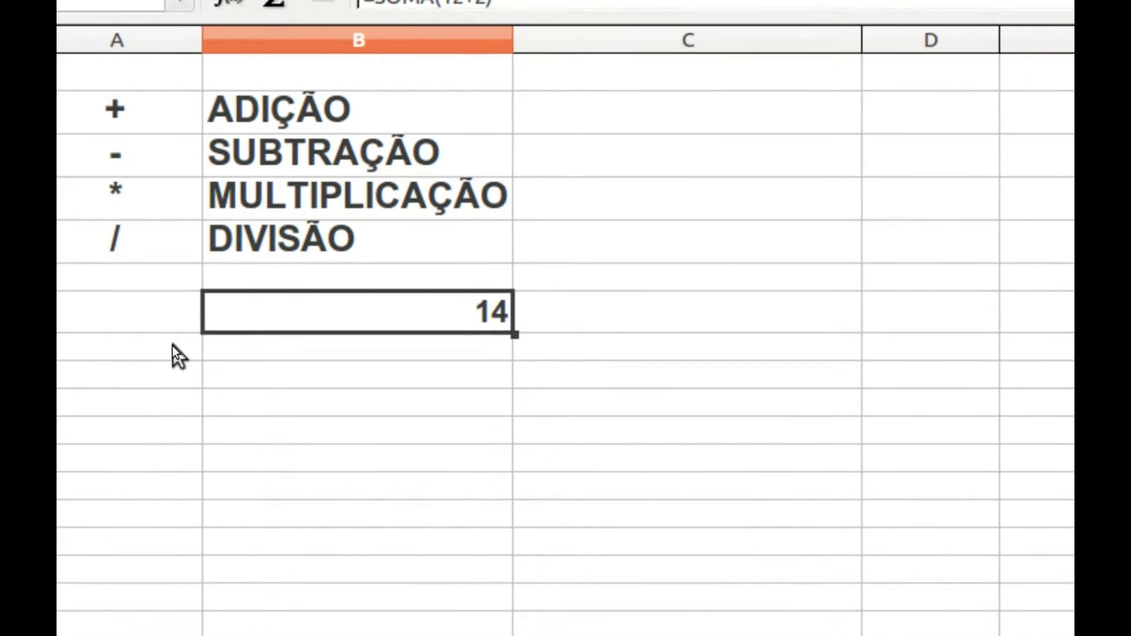
click(369, 358)
click(398, 290)
click(280, 331)
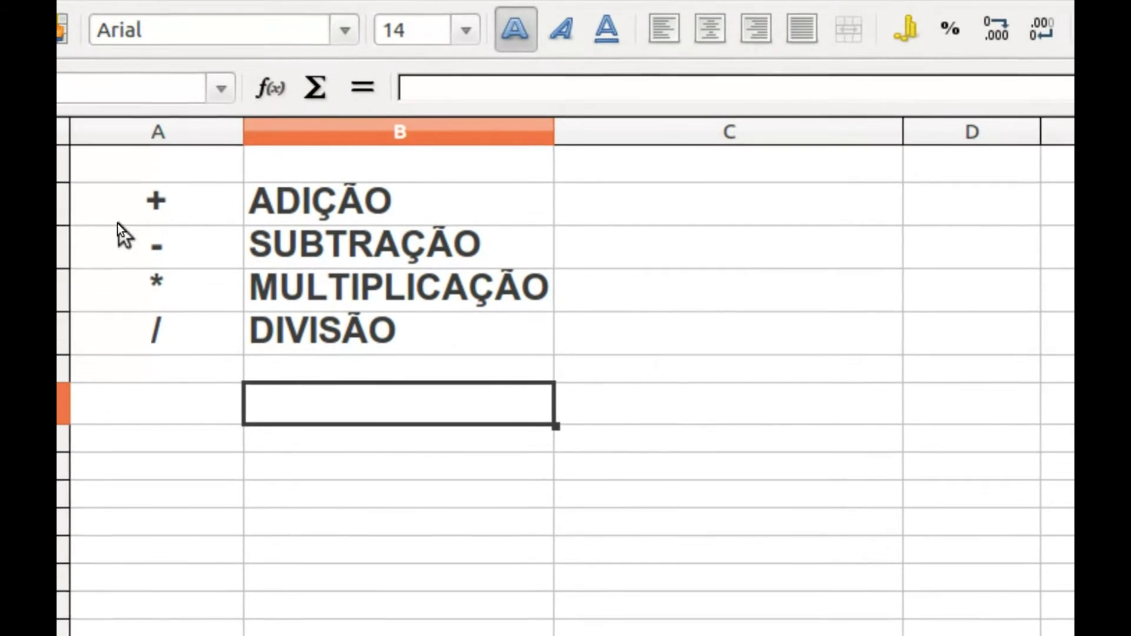
Delete the contents of A2:B5, the table of arithmetic operators and their names
drag(100, 175, 208, 181)
drag(191, 226, 230, 318)
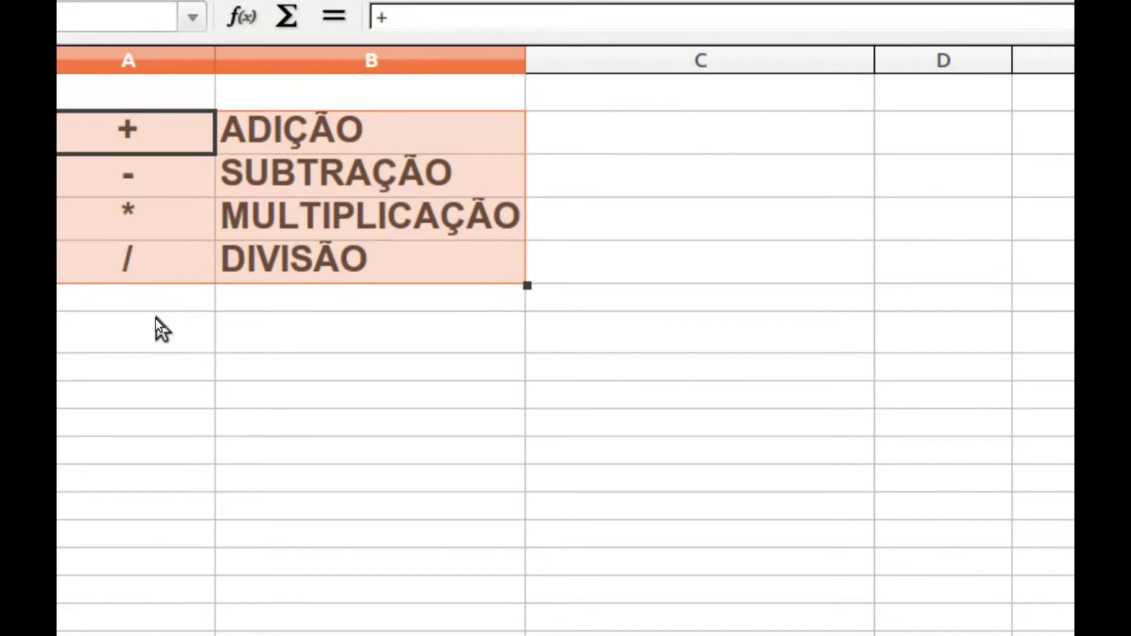
click(155, 346)
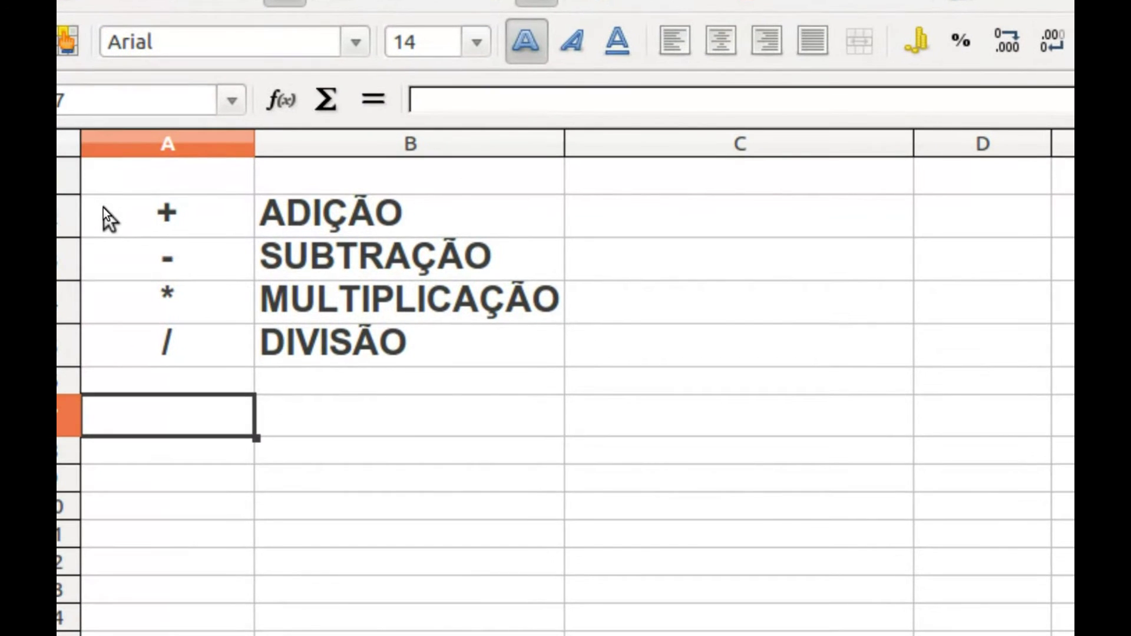
drag(104, 208, 292, 224)
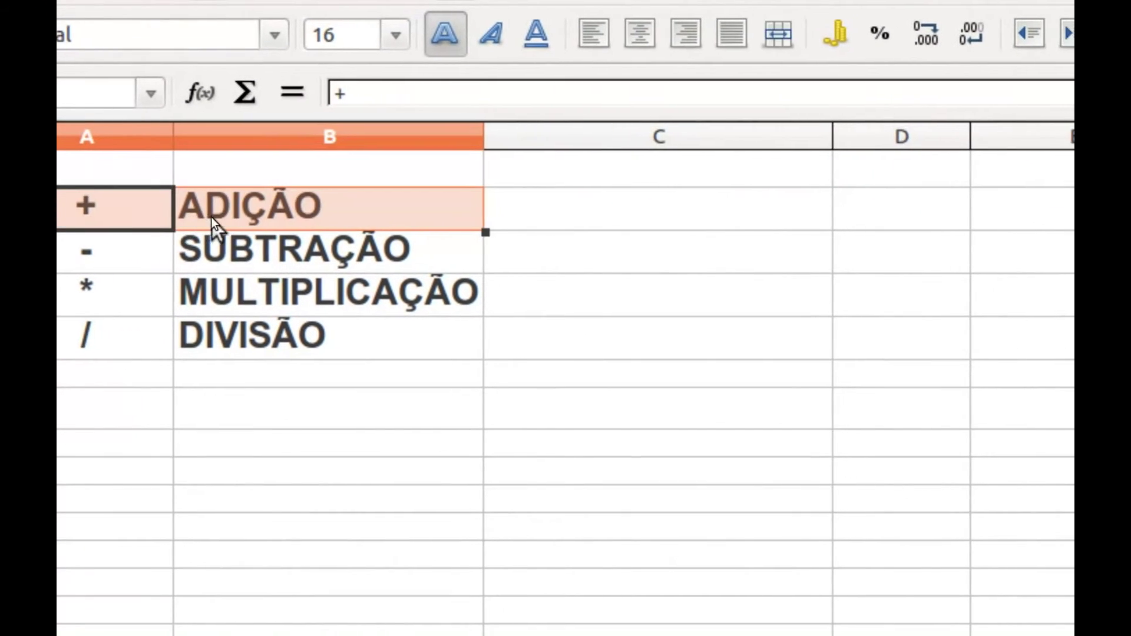
drag(211, 217, 178, 287)
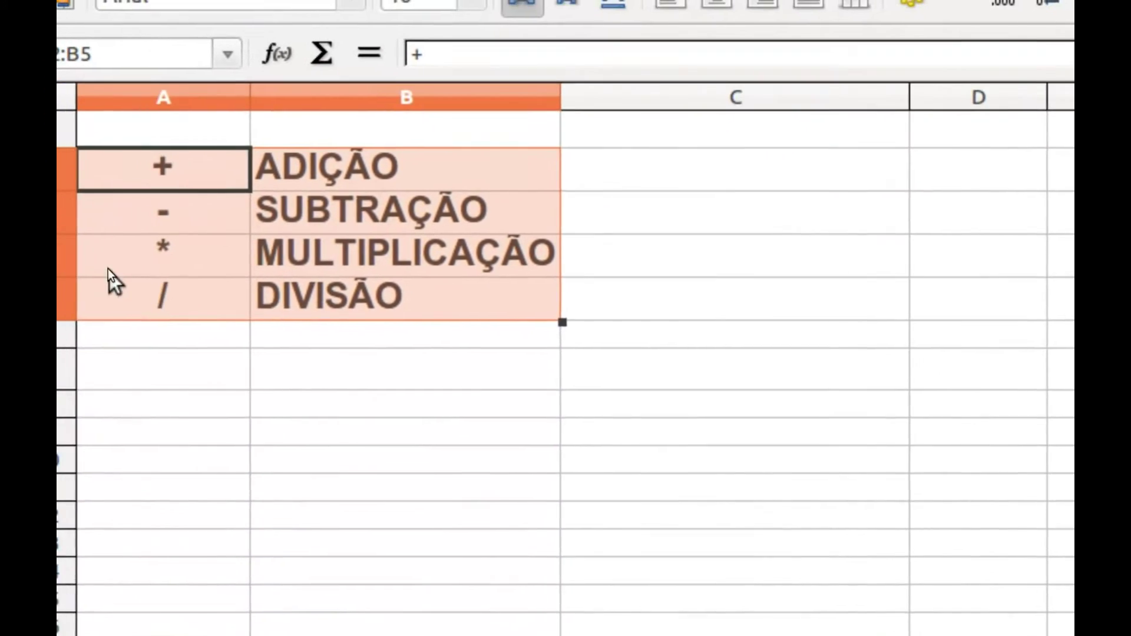
key(Delete)
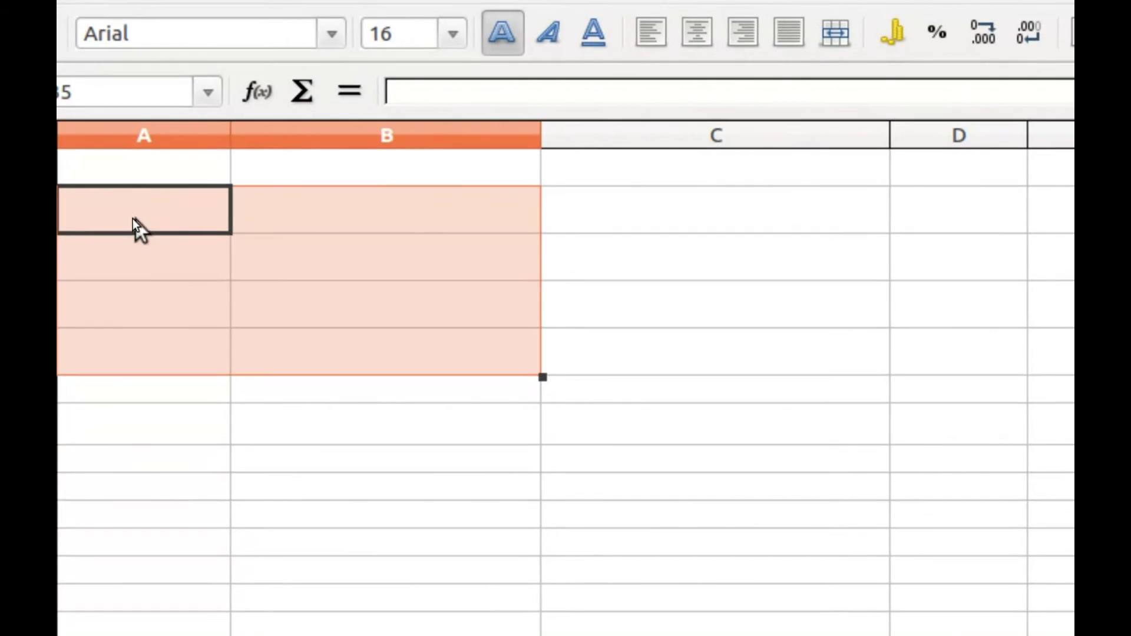
Enter the number 10 in cell A1 and the number 2 in cell B1
click(118, 173)
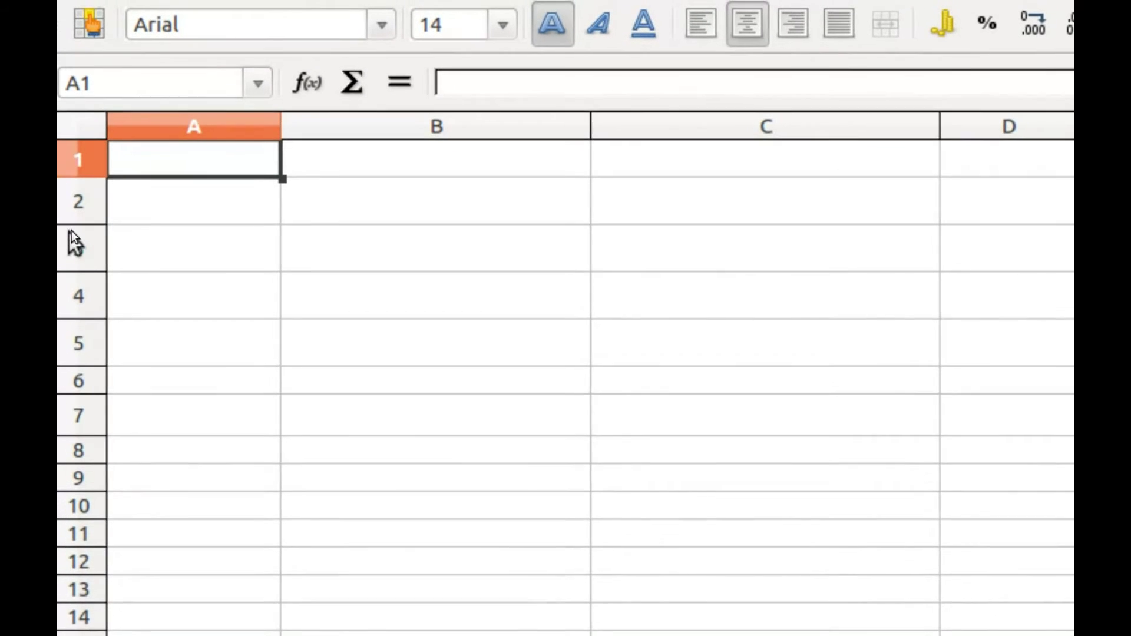
text(10)
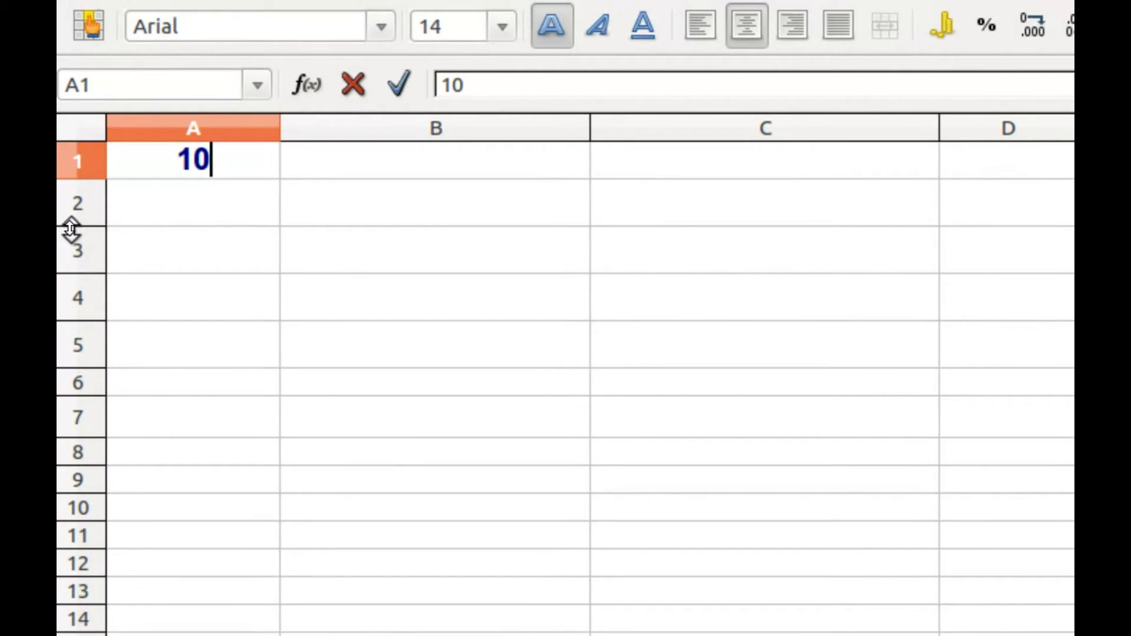
key(Tab)
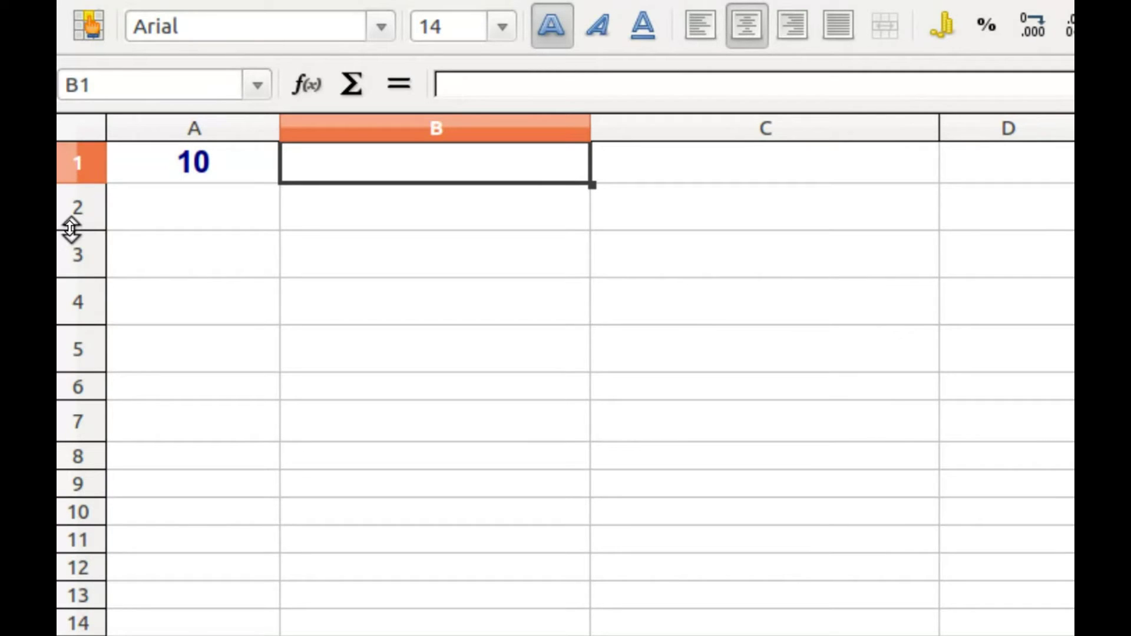
text(2)
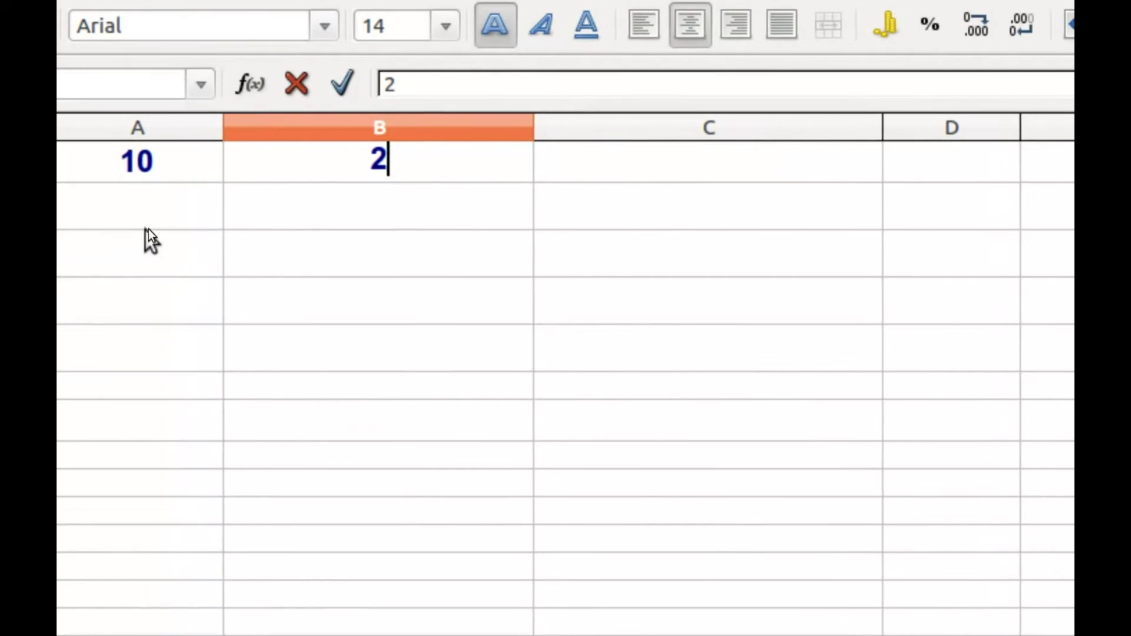
click(641, 161)
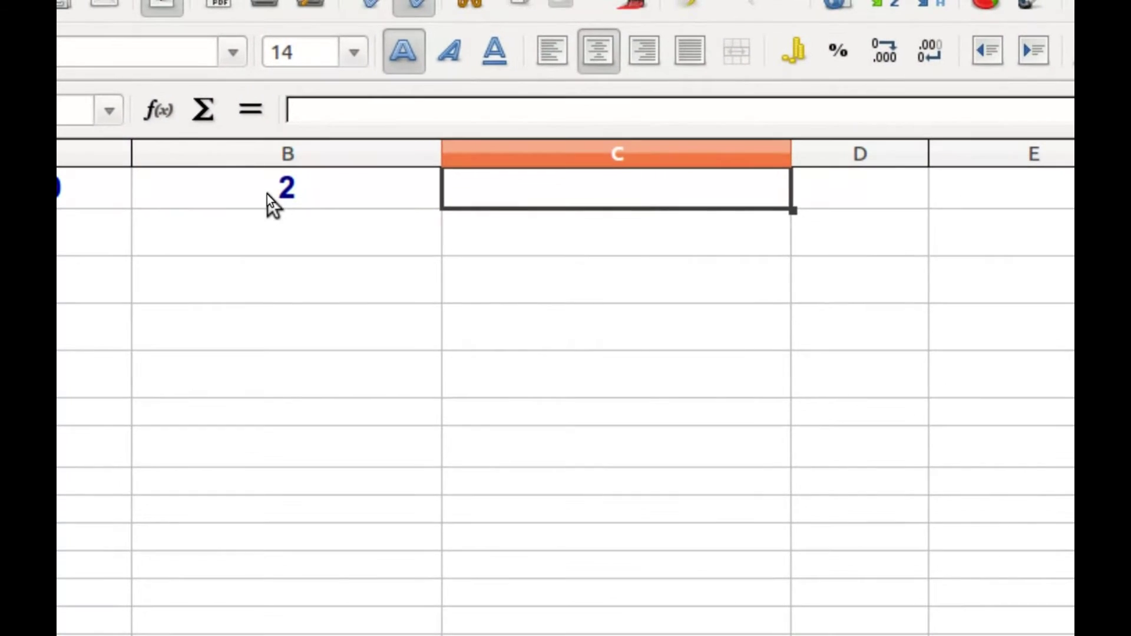
Enter the formula =soma(A1+B1) in cell C1, referencing the two number cells
click(300, 163)
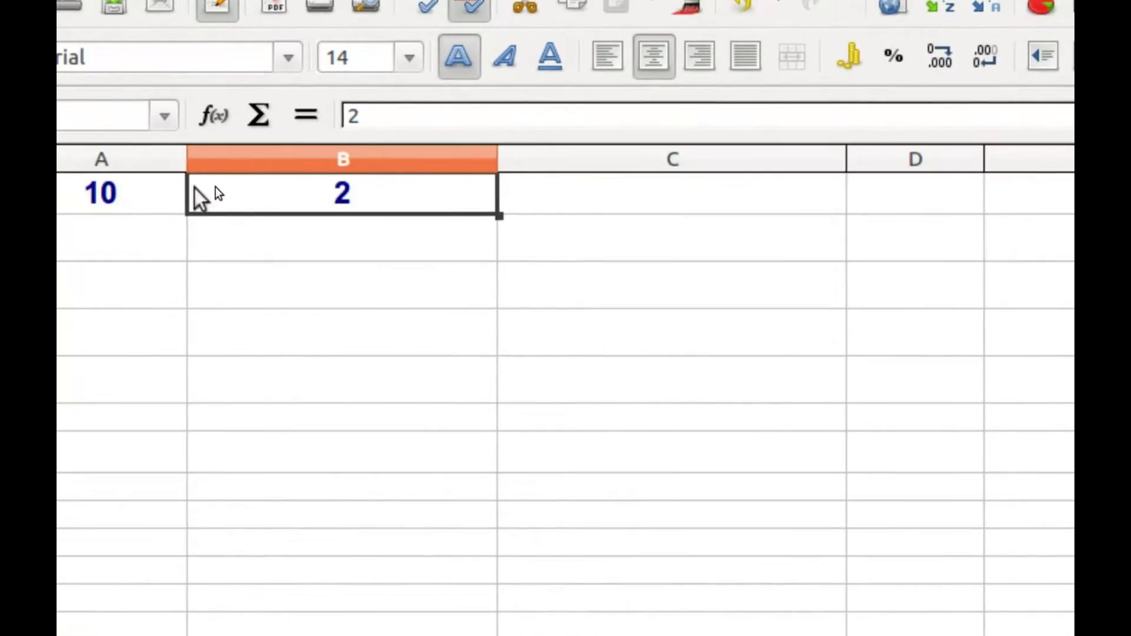
click(567, 183)
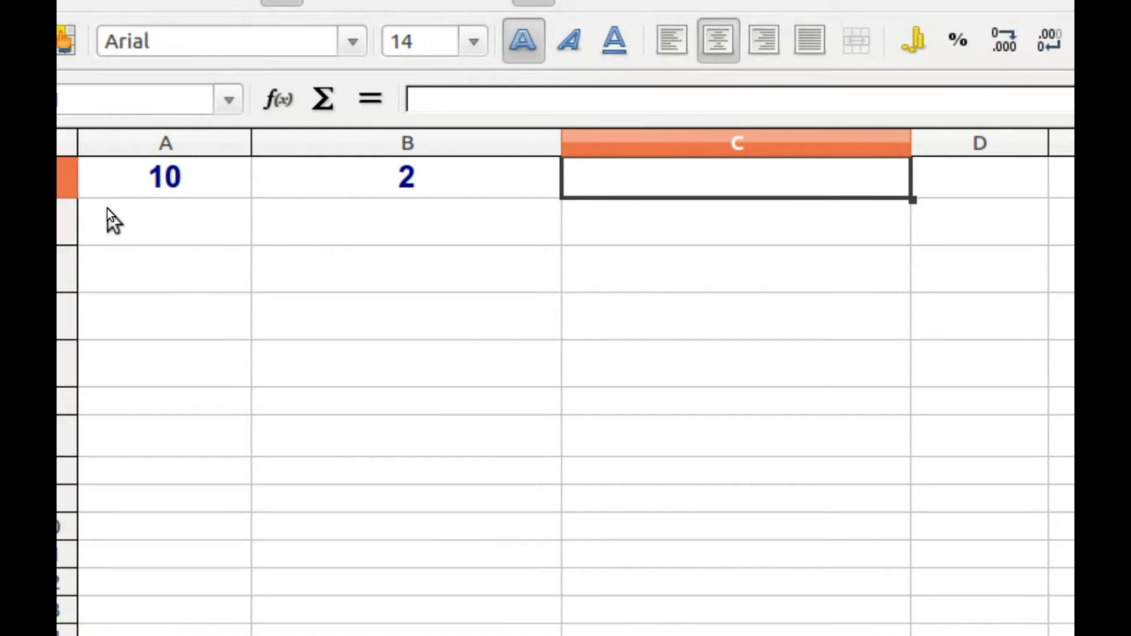
text(=)
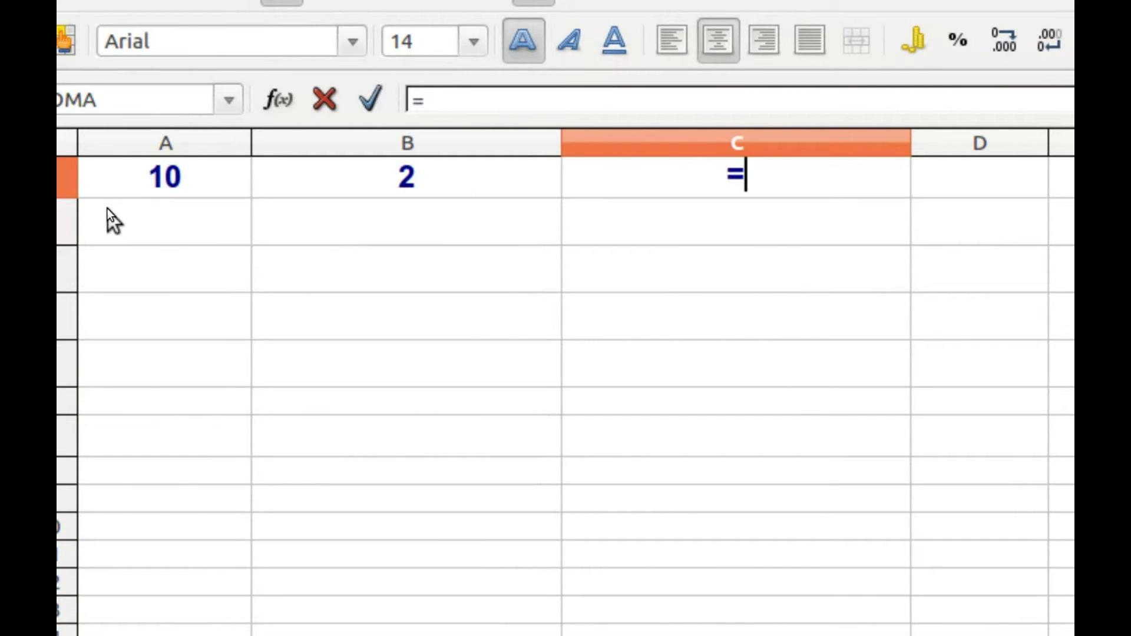
text(soma)
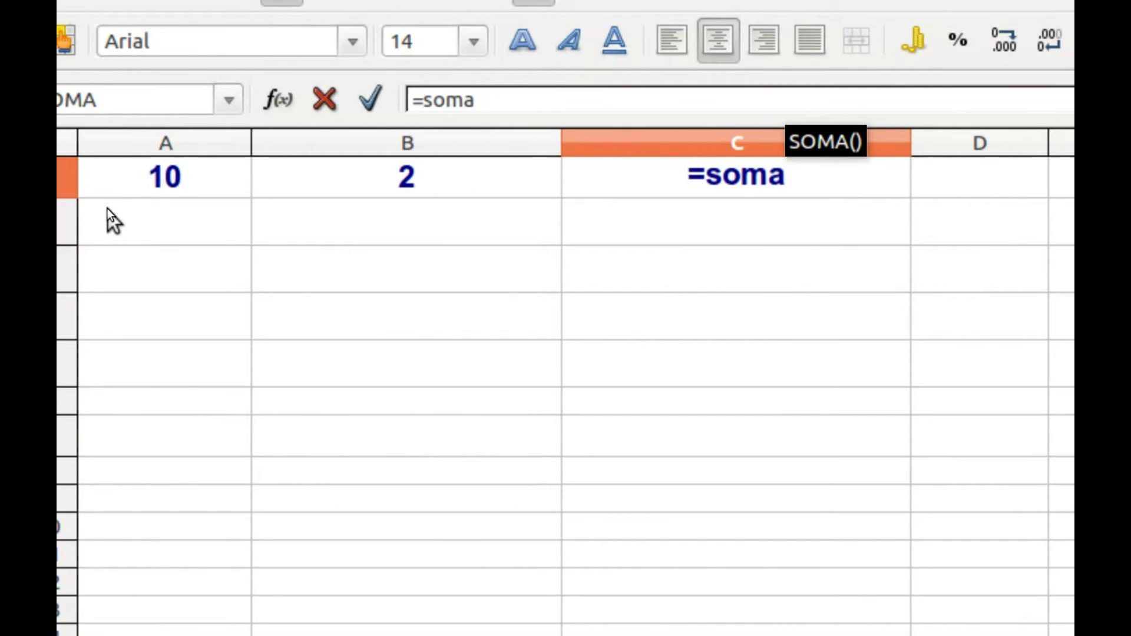
text(()
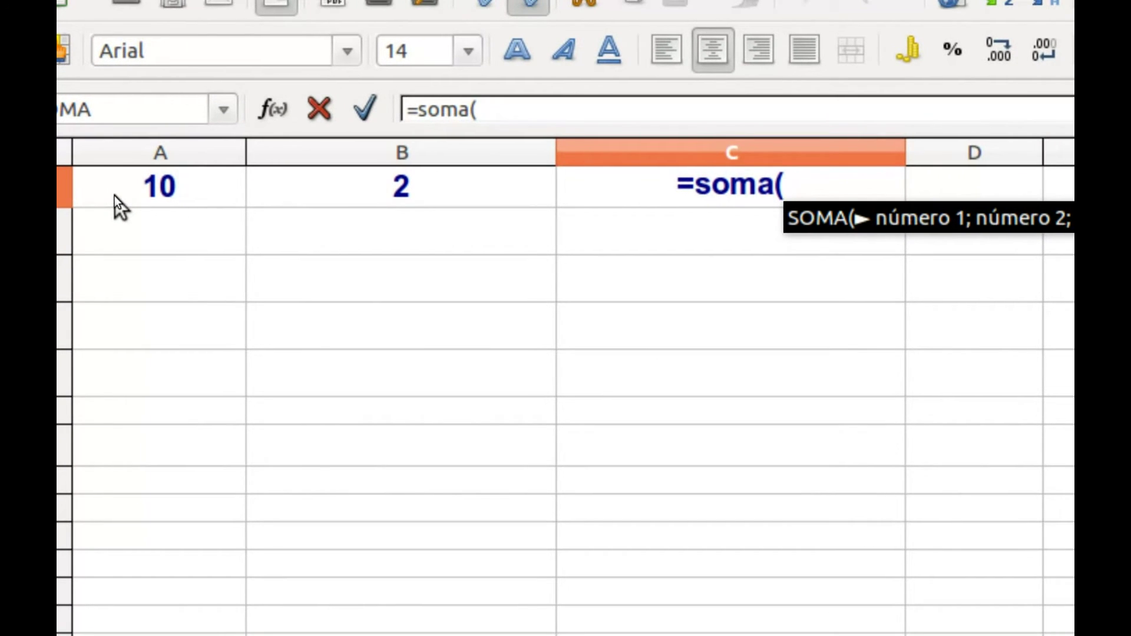
click(115, 196)
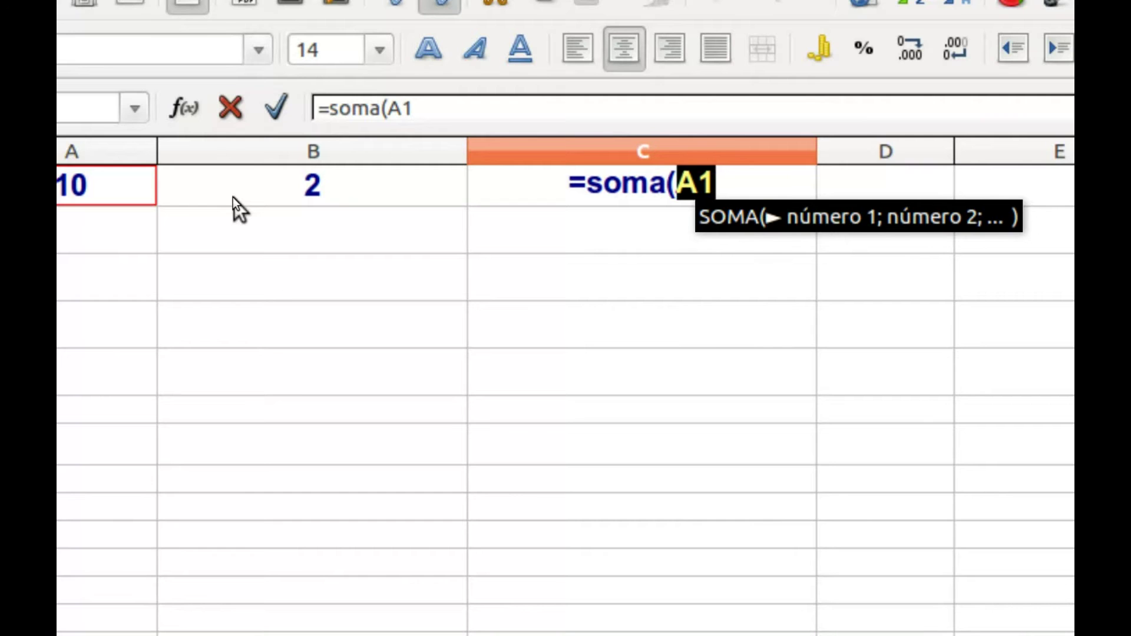
text(+)
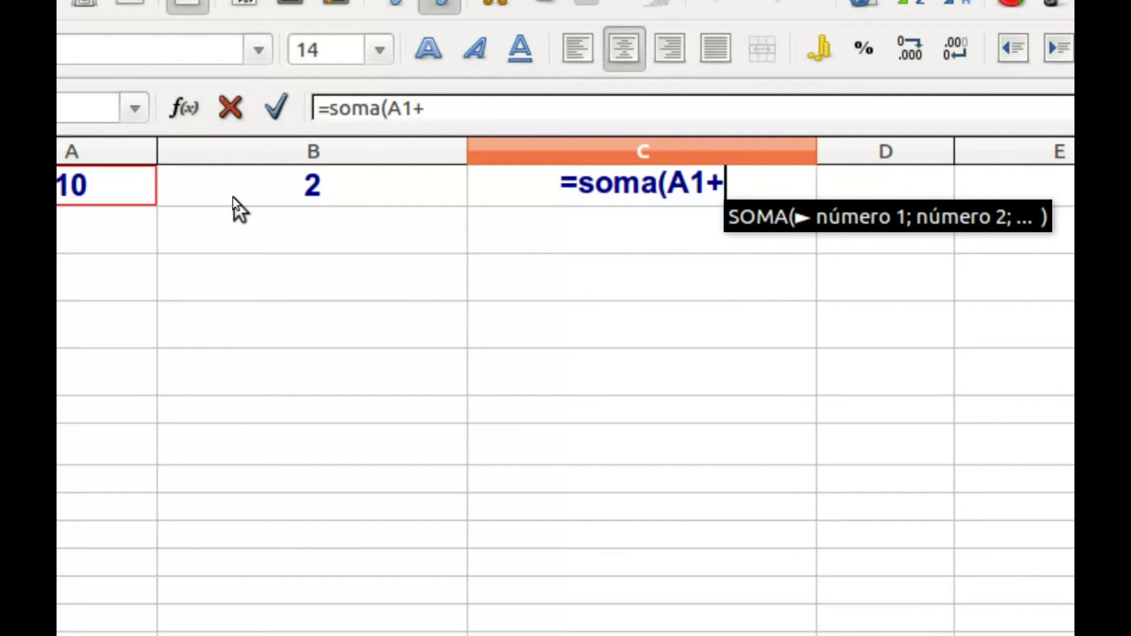
click(220, 185)
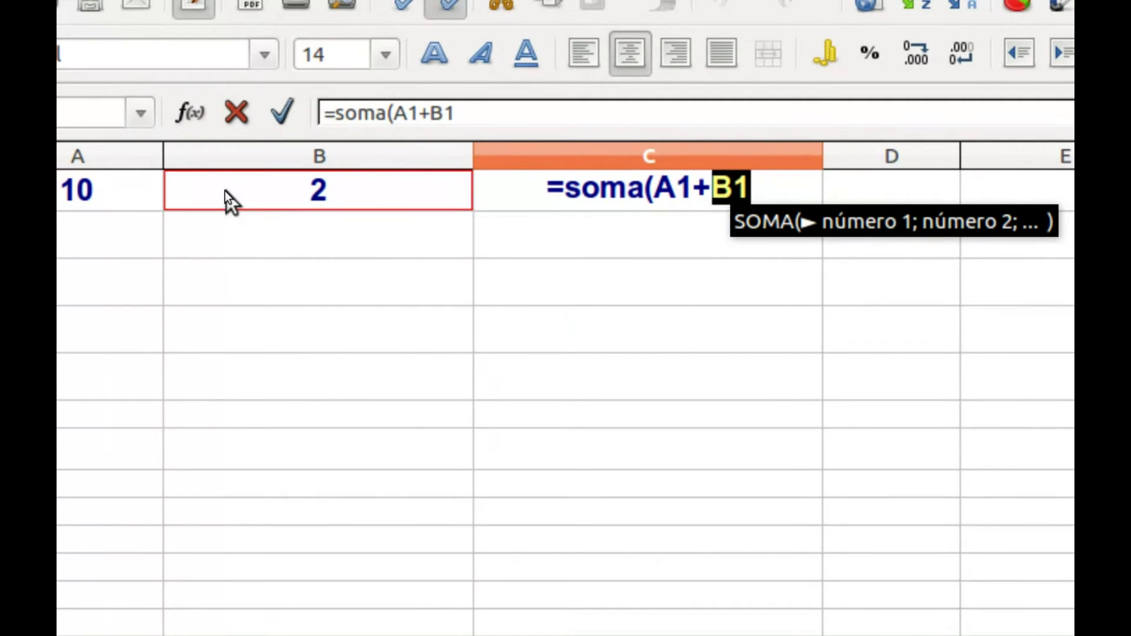
text())
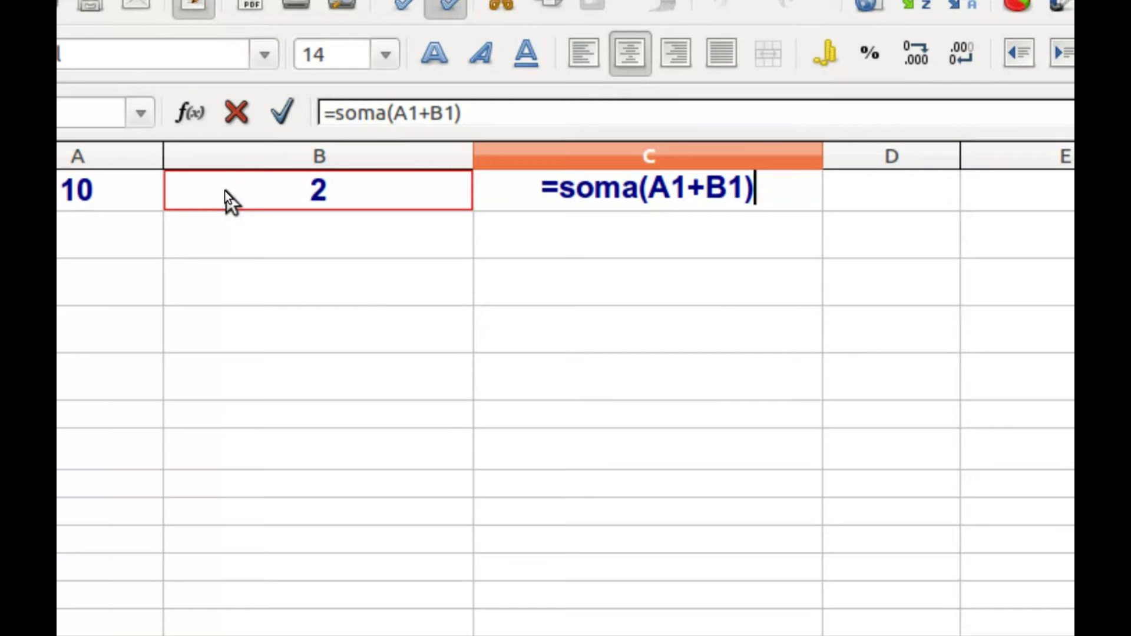
key(Return)
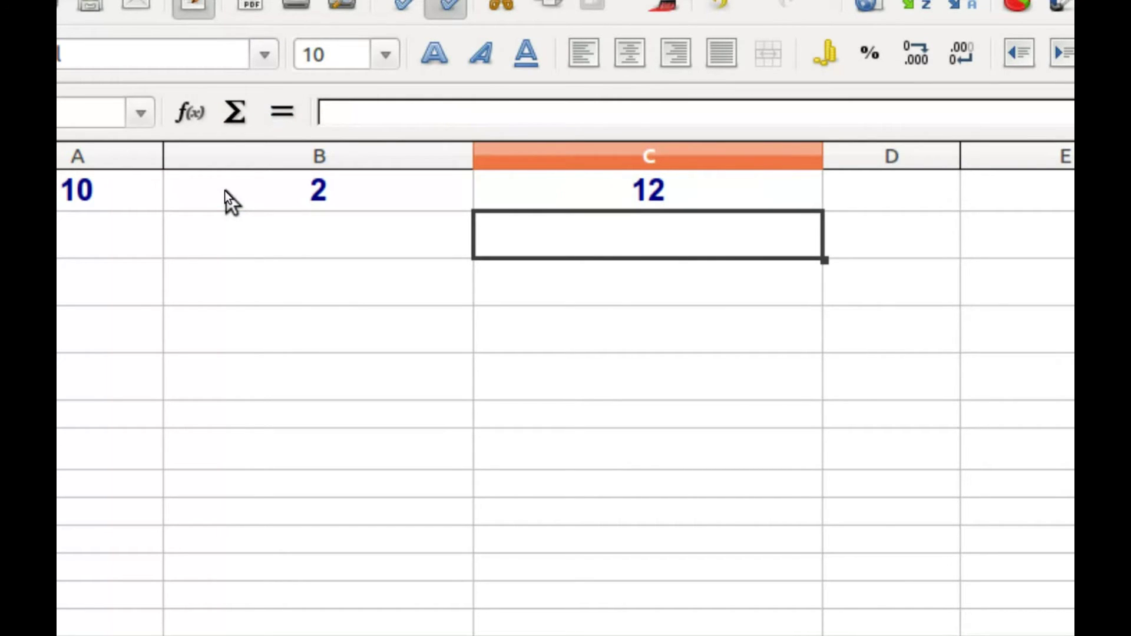
Change the number in cell A1 to 12 so the SOMA formula in C1 recalculates
key(Up)
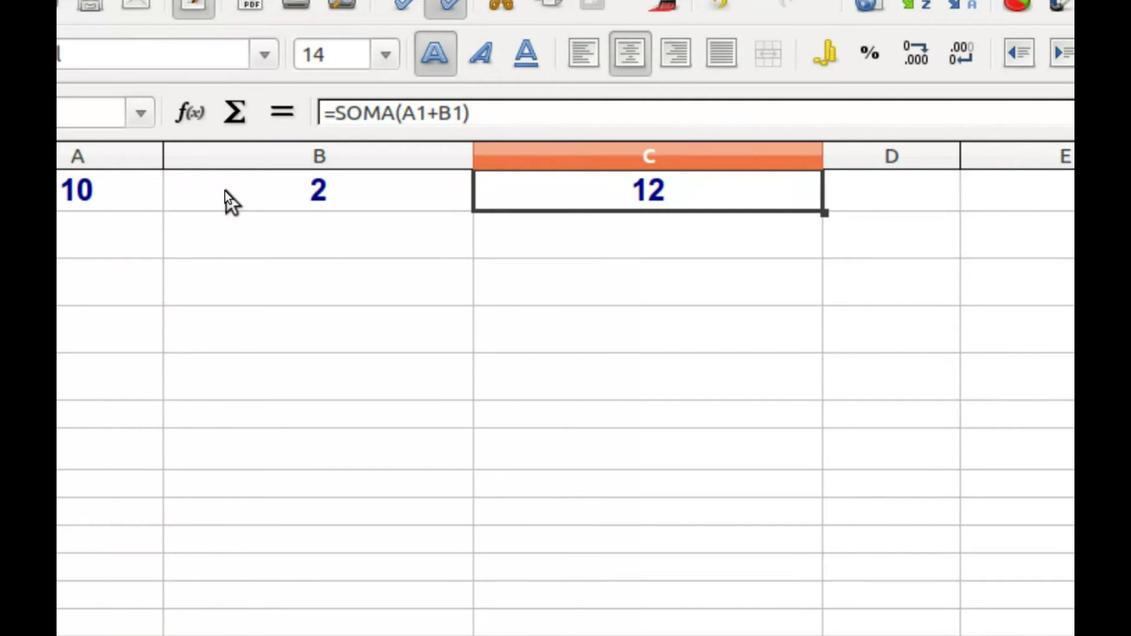
click(224, 190)
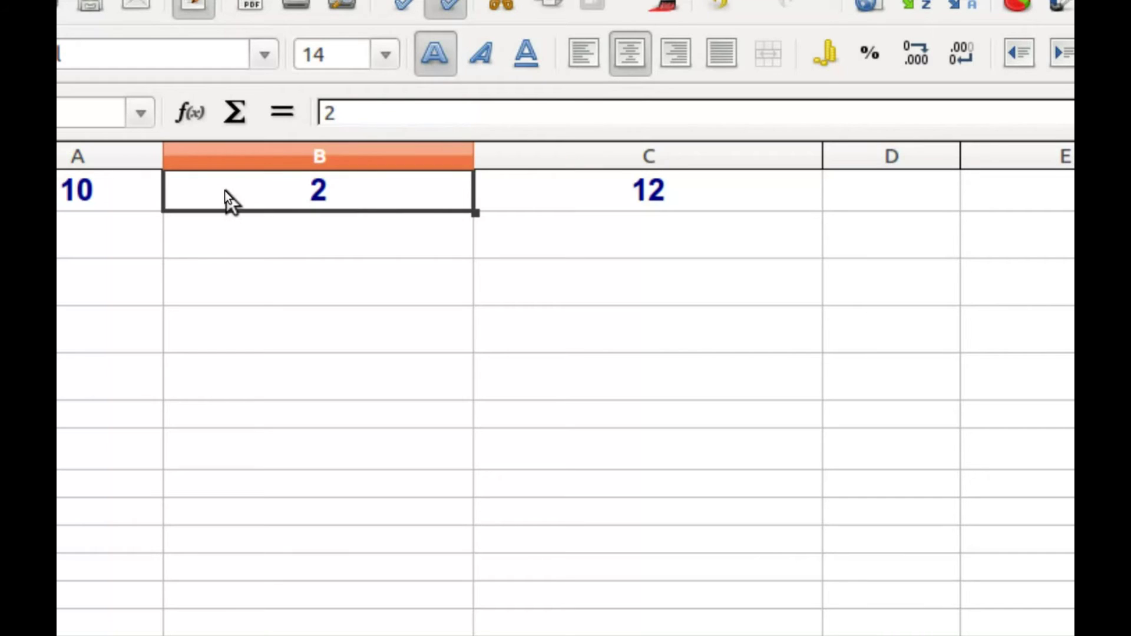
key(Left)
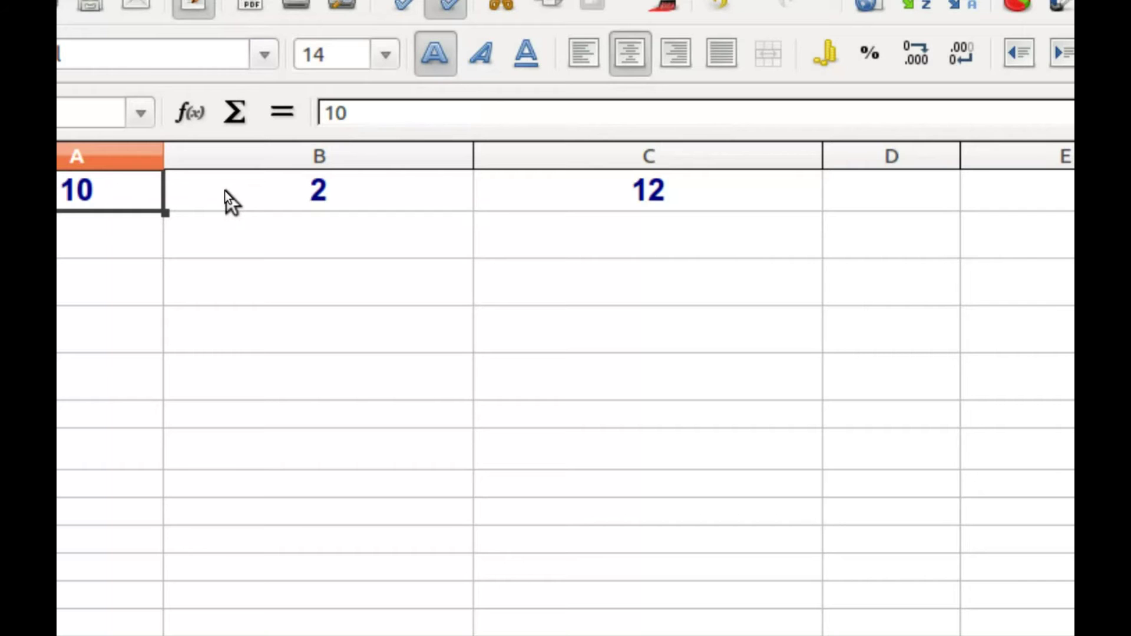
text(12)
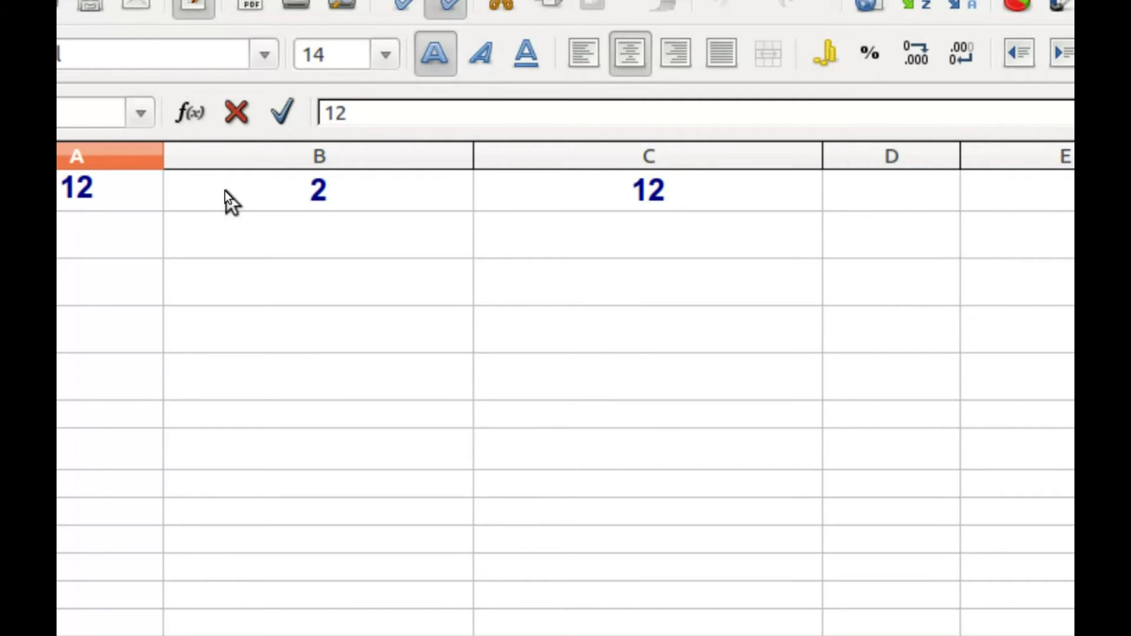
key(Return)
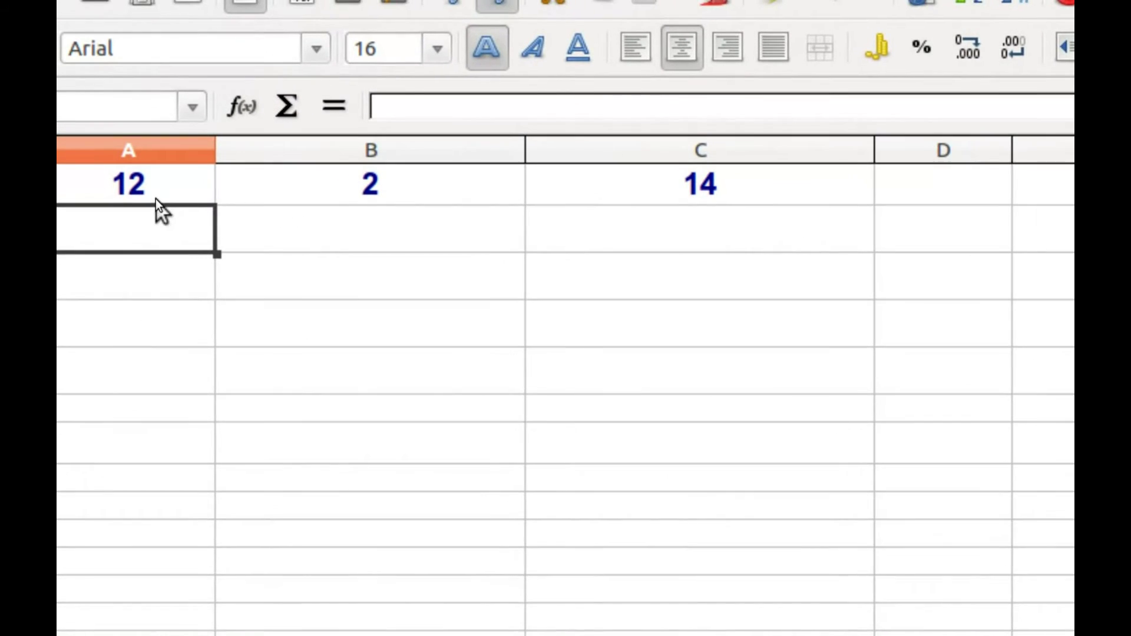
click(63, 191)
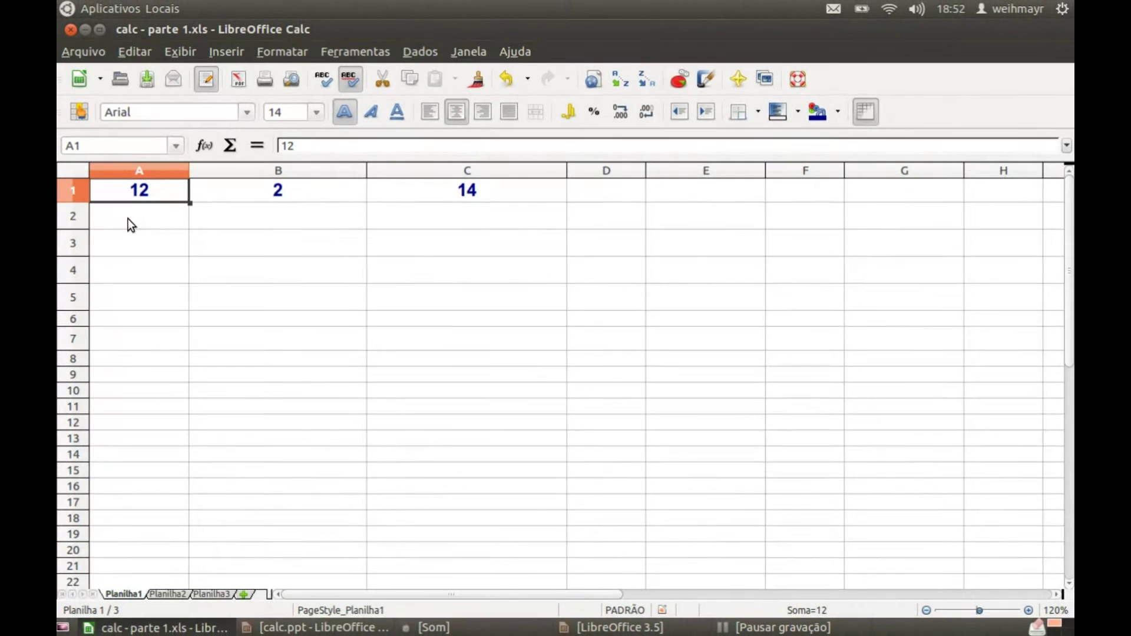
On sheet Planilha2, enter the formula =soma(A2+B2+C2+D2) in cell E2 under RESULTADO
click(176, 594)
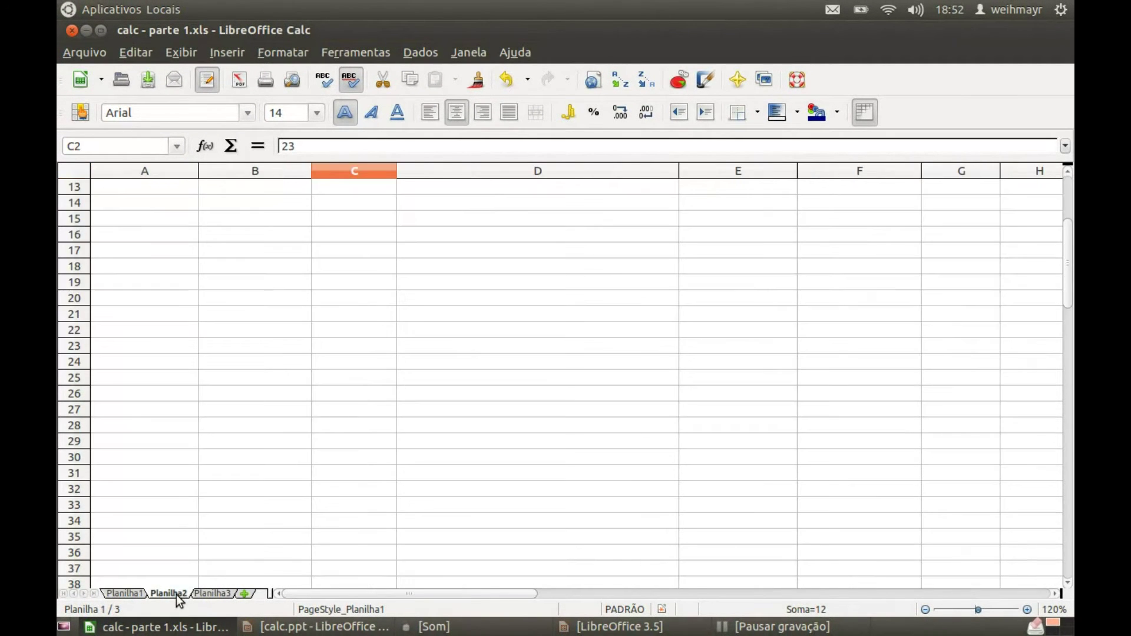
scroll(215, 429, up, 5)
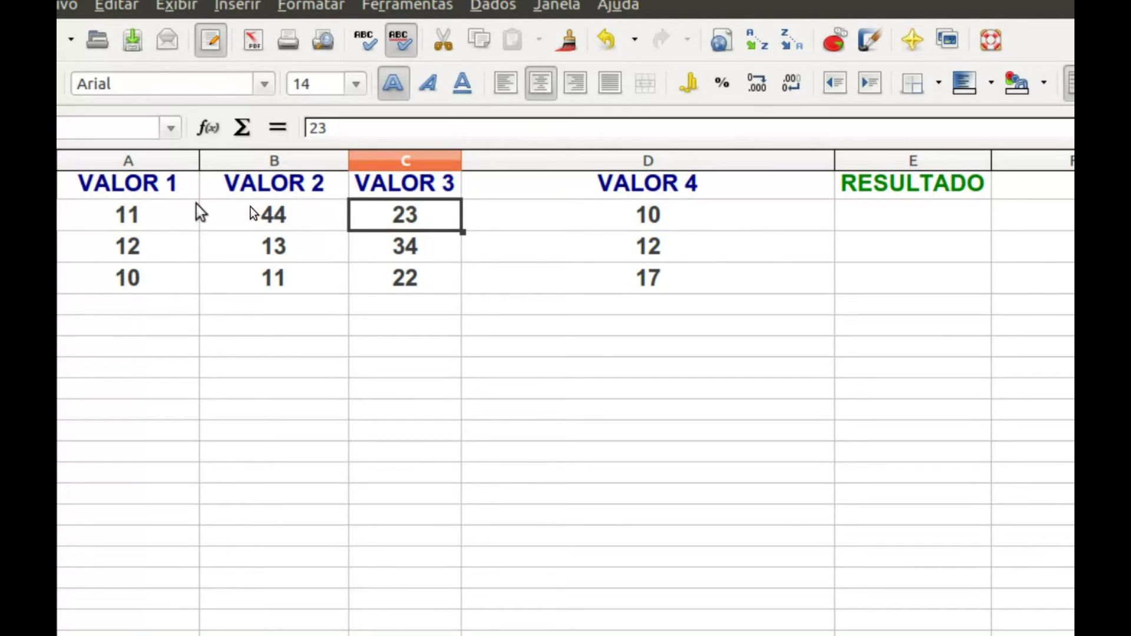
click(852, 224)
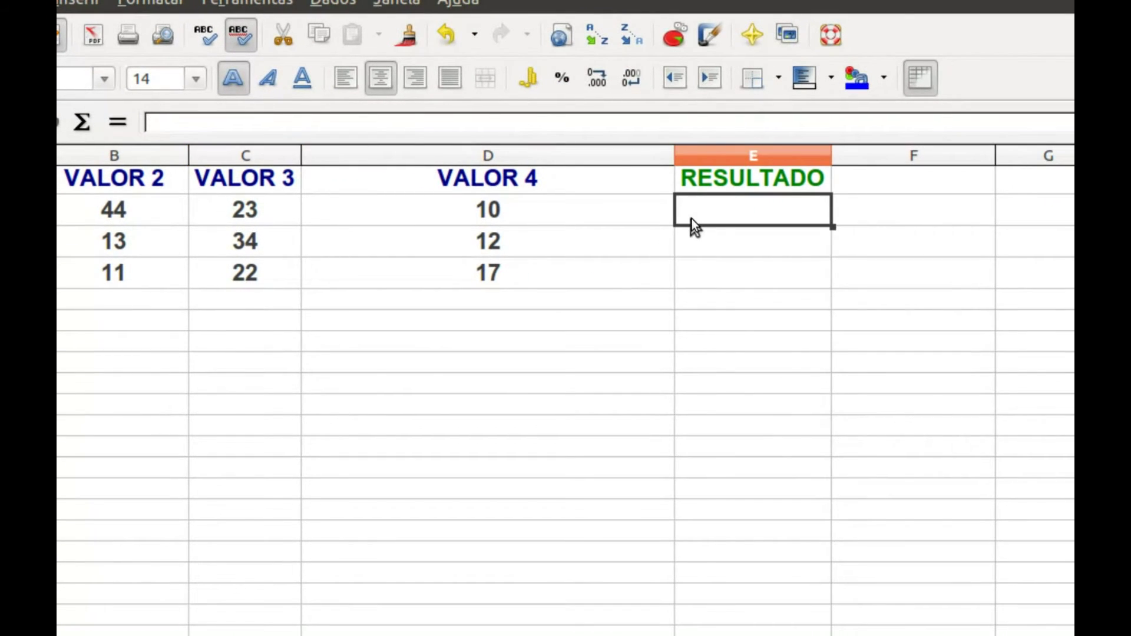
text(=soma()
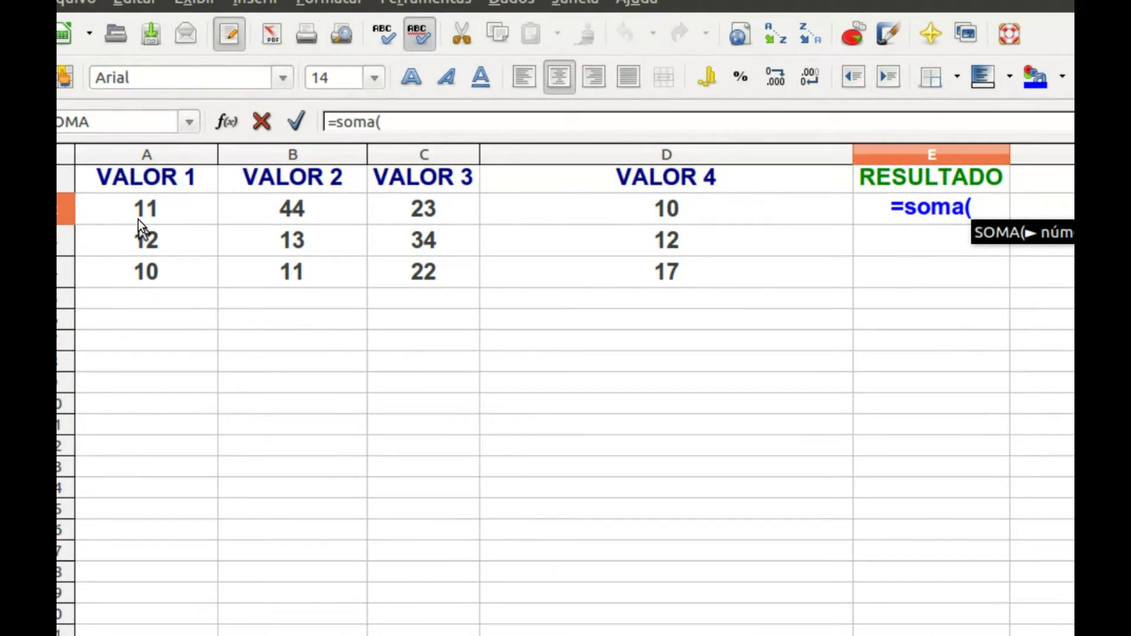
click(139, 200)
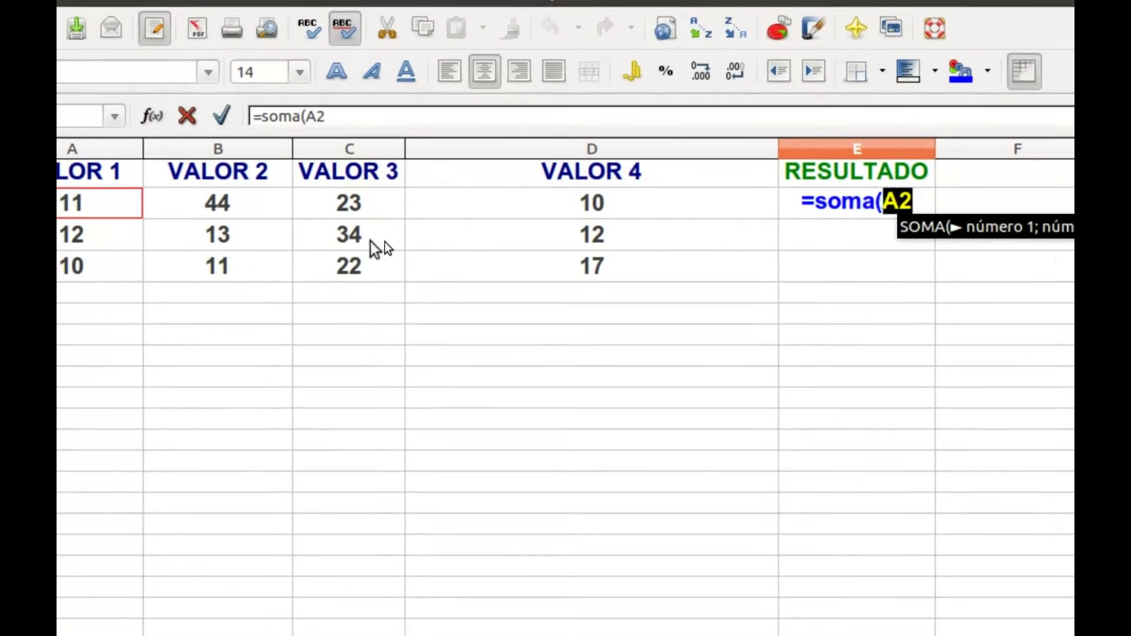
text(+)
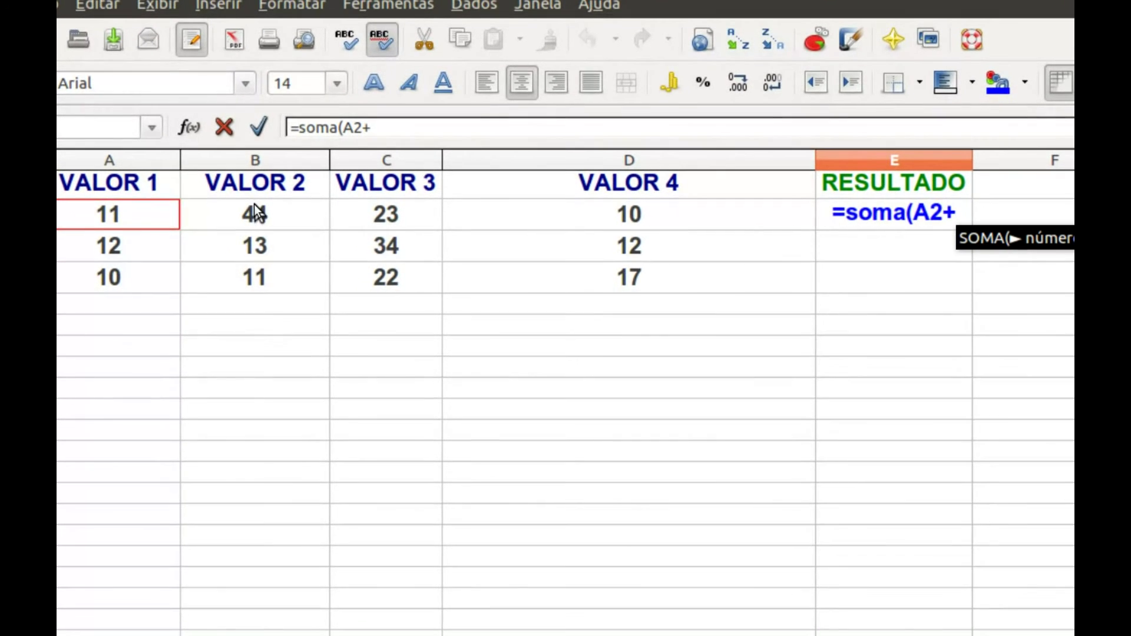
click(257, 213)
text(+)
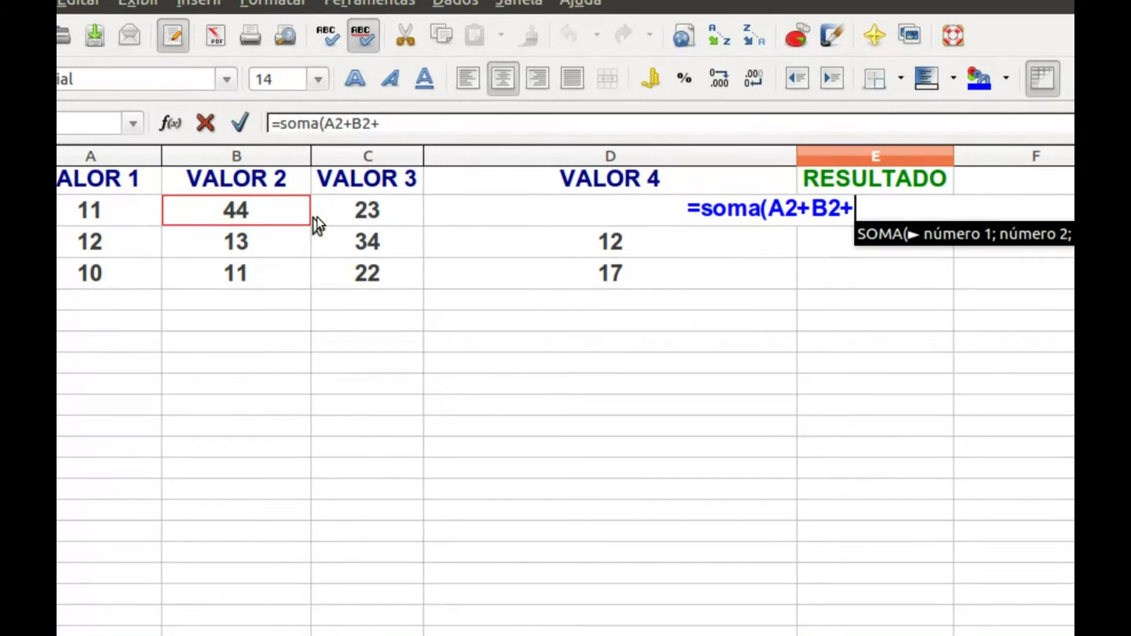
click(365, 215)
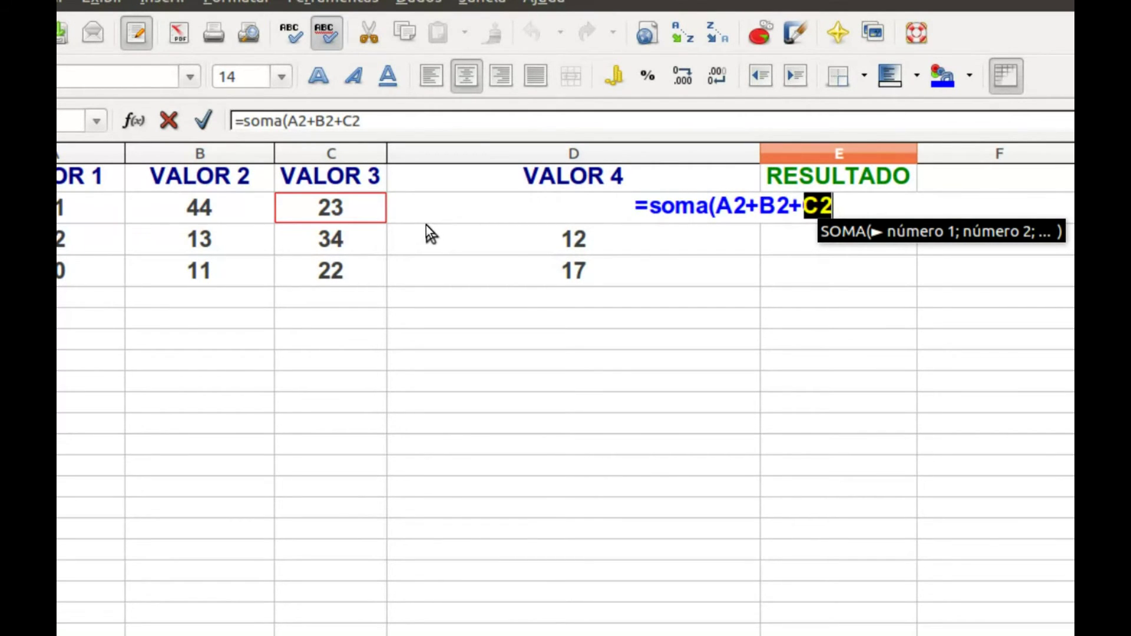
text(+)
click(459, 200)
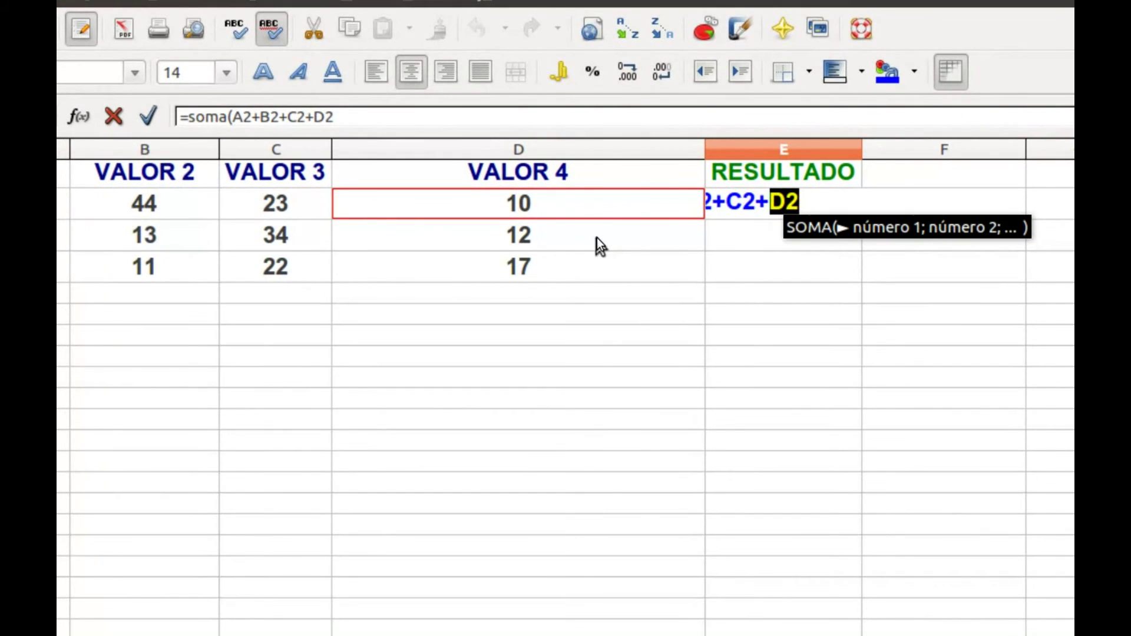
text())
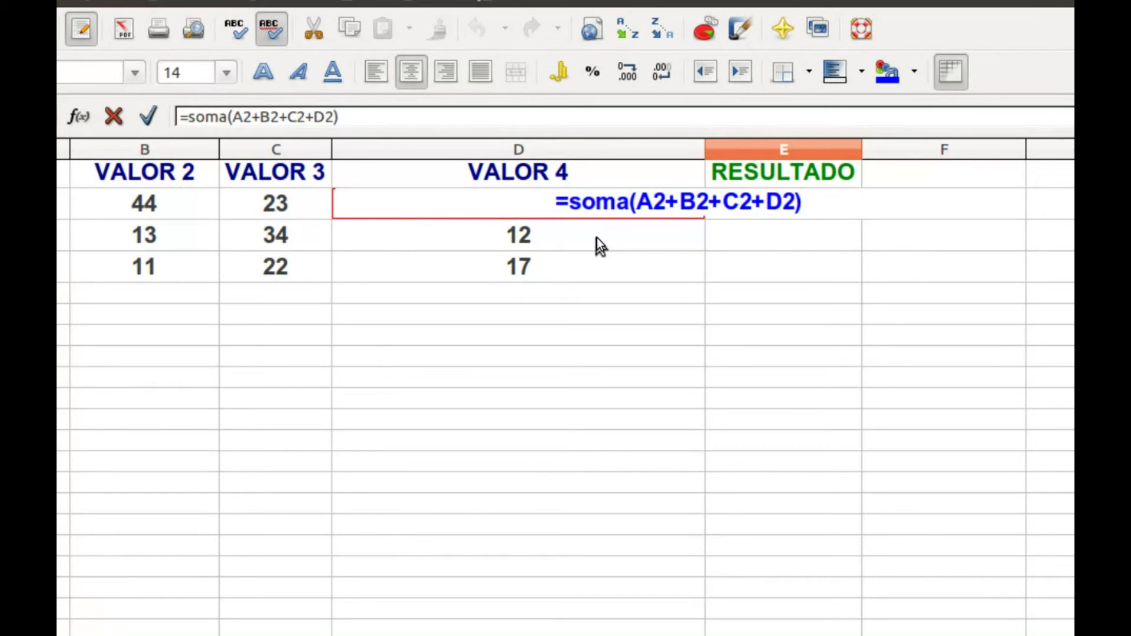
key(Return)
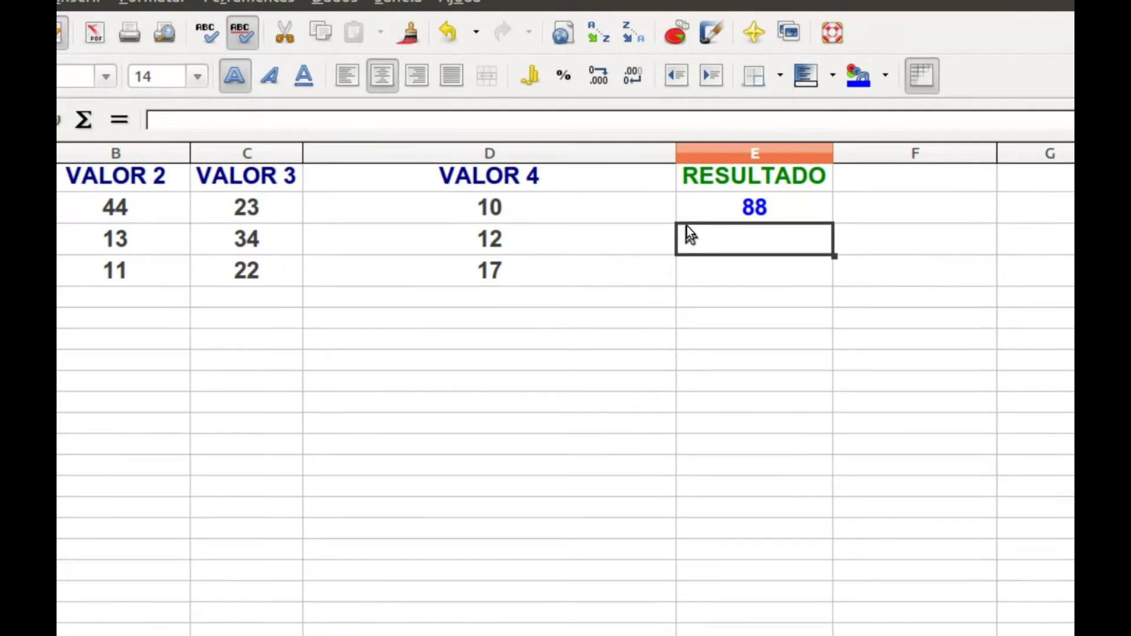
click(860, 212)
double_click(690, 214)
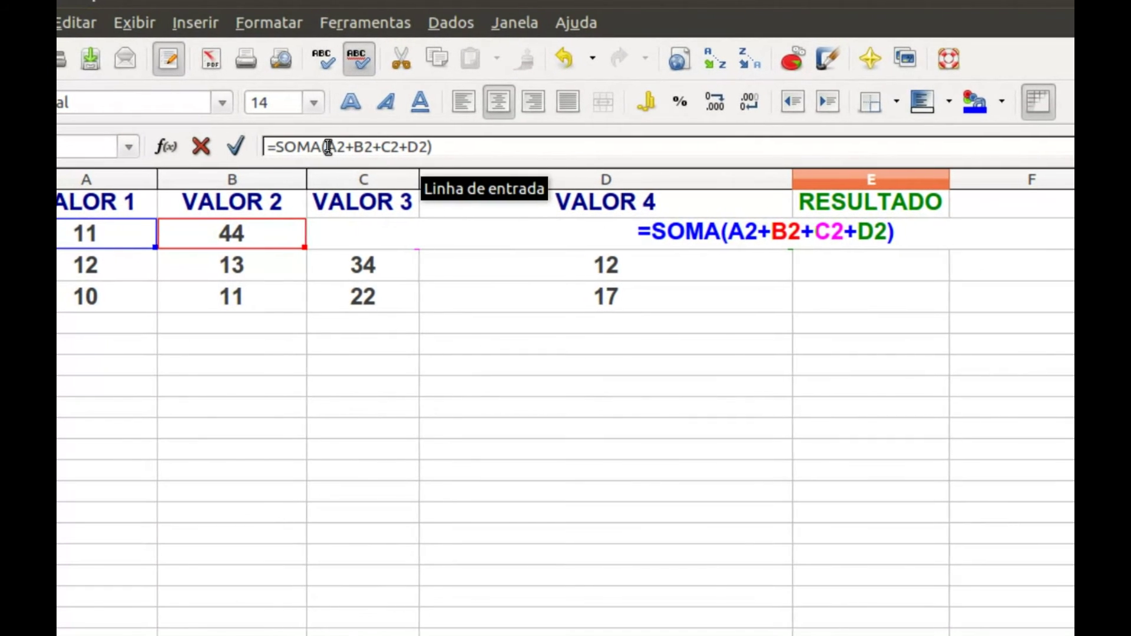
drag(329, 147, 419, 147)
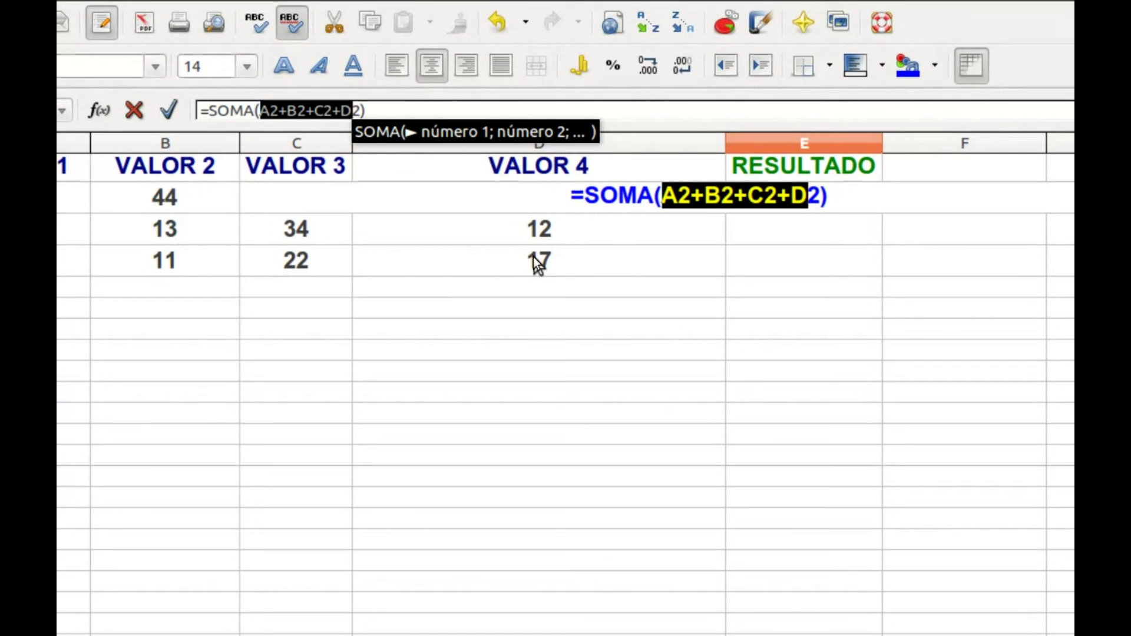
click(533, 256)
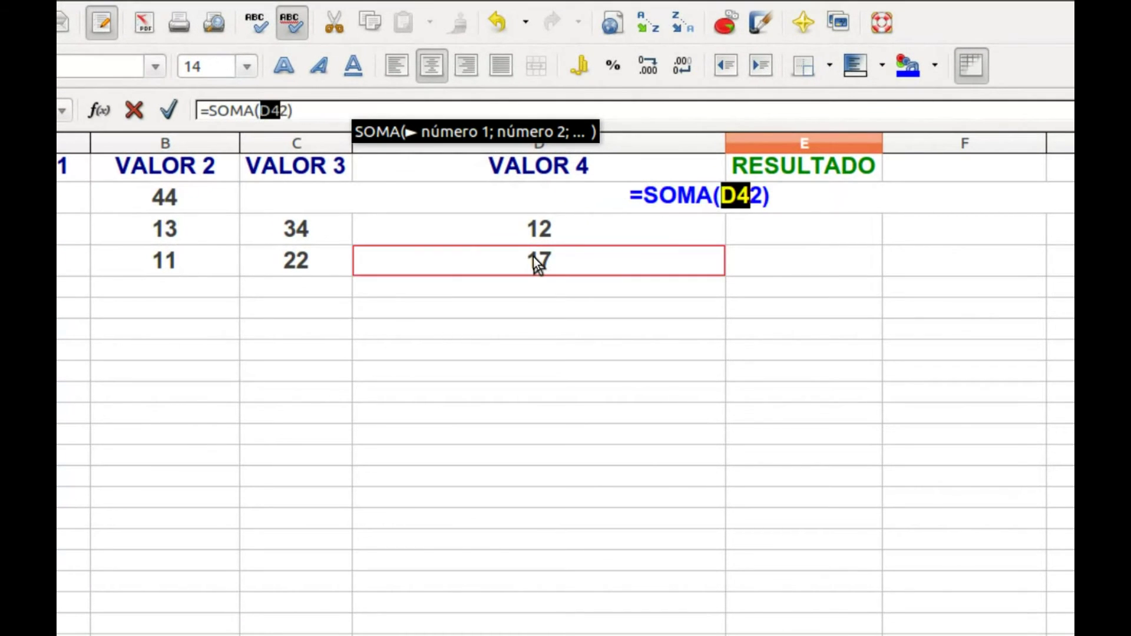
click(804, 241)
click(738, 267)
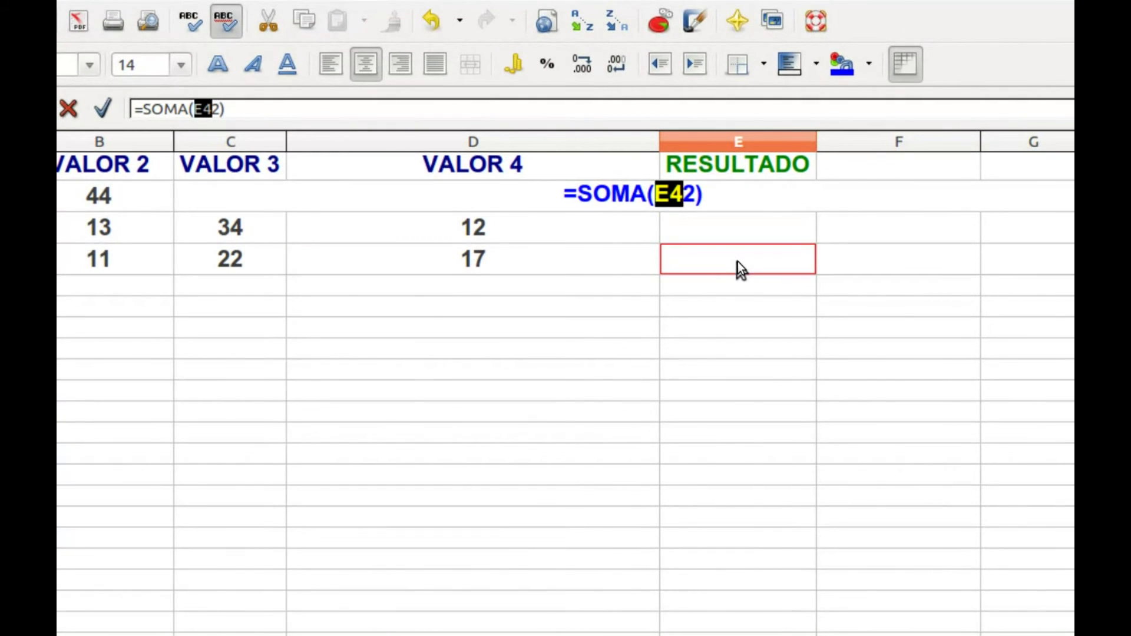
key(Escape)
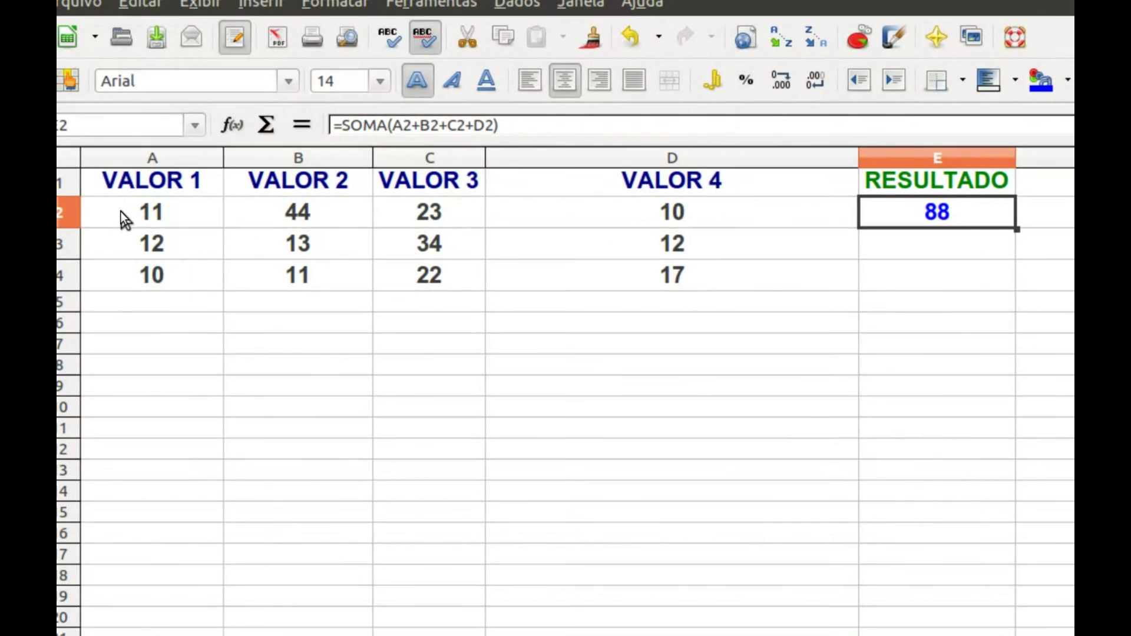
Examine the first and last values of row 2, A2 and D2, and the values between them in B2:C2
click(121, 213)
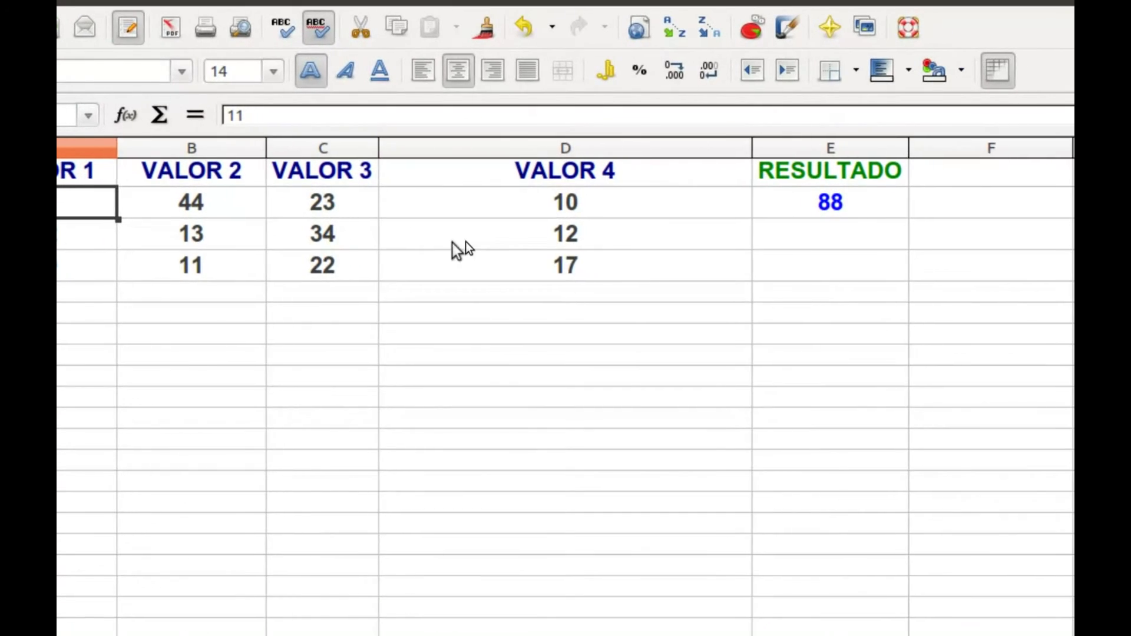
click(596, 214)
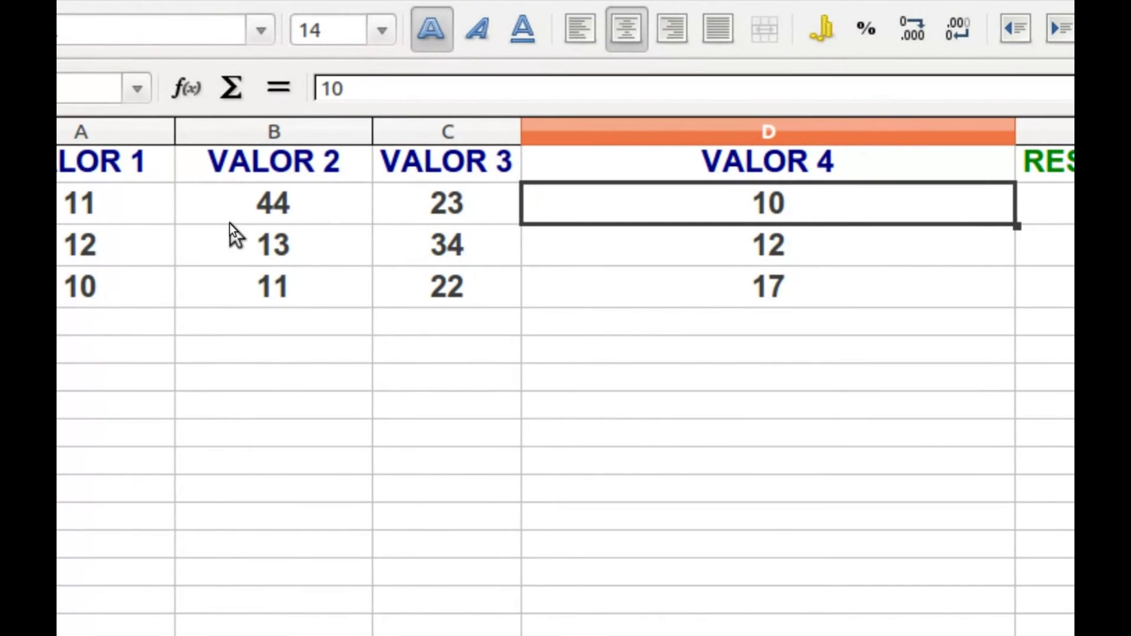
click(278, 222)
drag(235, 221, 382, 220)
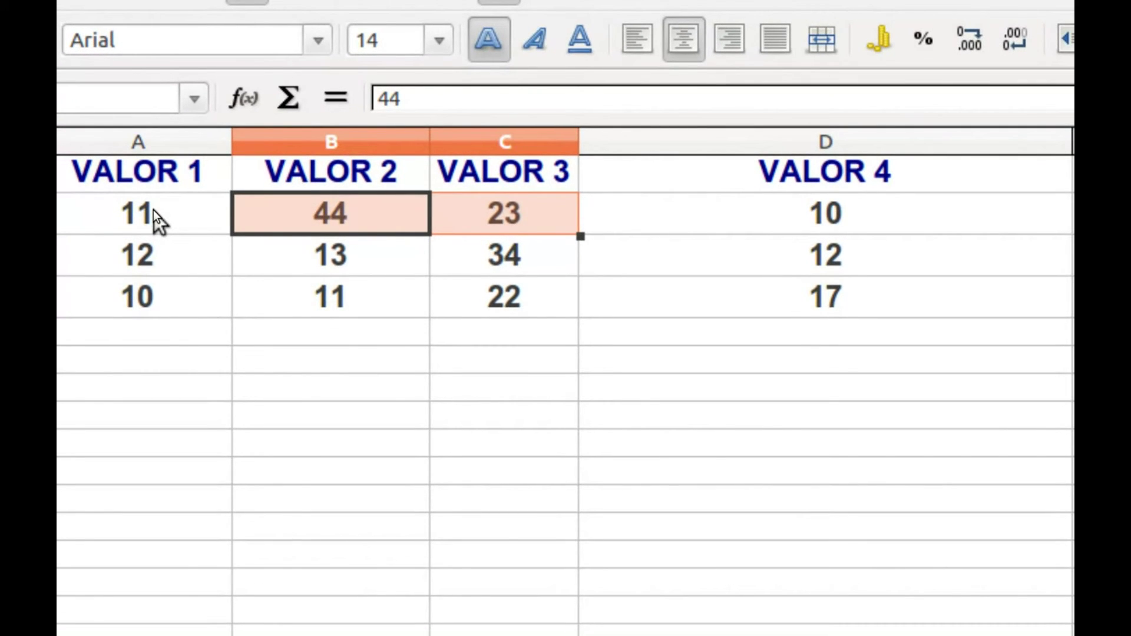
click(153, 210)
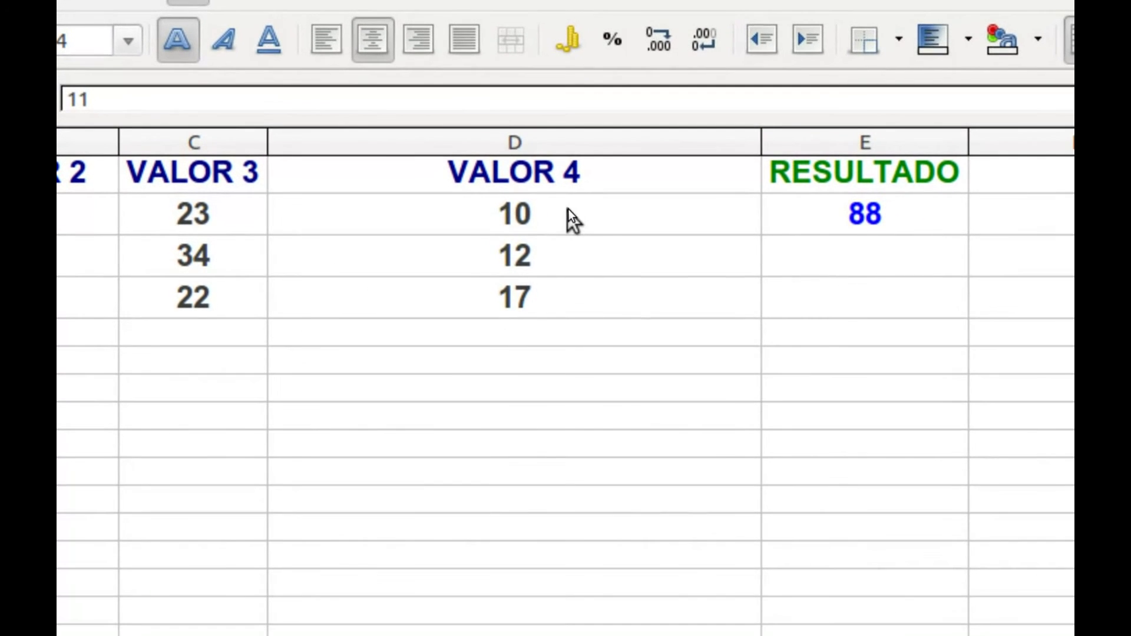
click(641, 163)
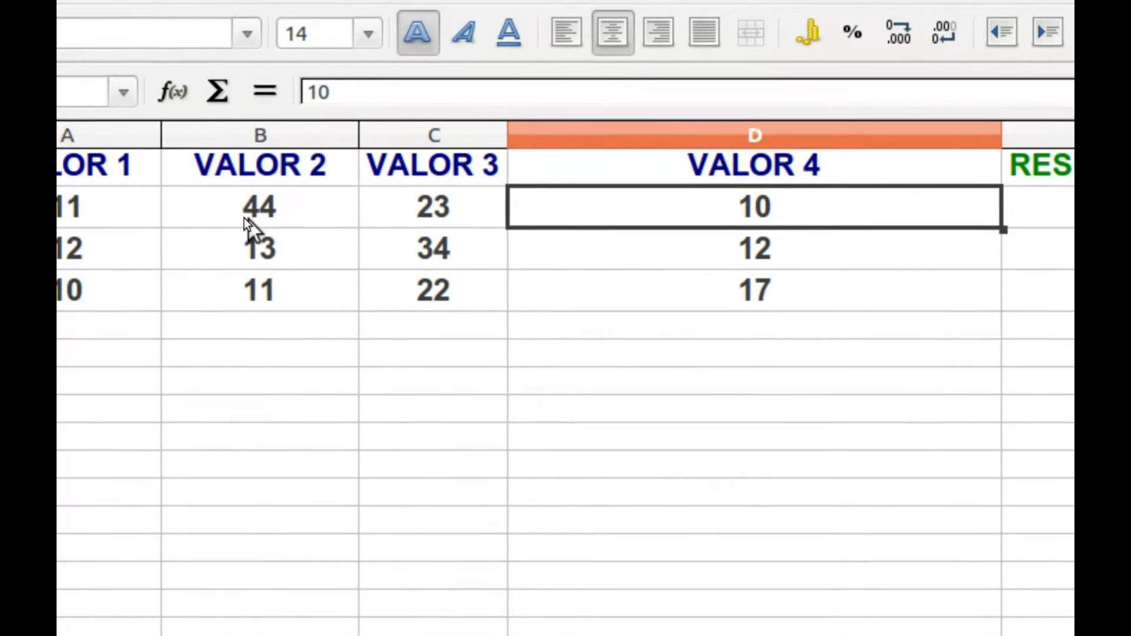
drag(221, 217, 404, 220)
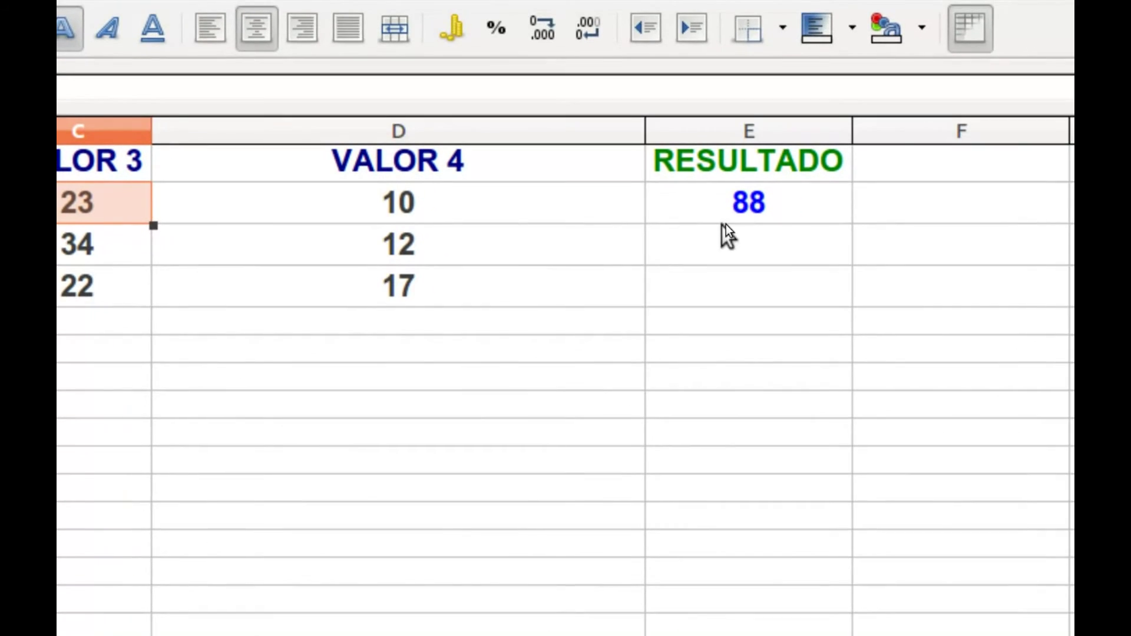
Rewrite the formula in E2 as a range sum, replacing +B2+C2+ with a colon to give =SOMA(A2:D2)
click(756, 204)
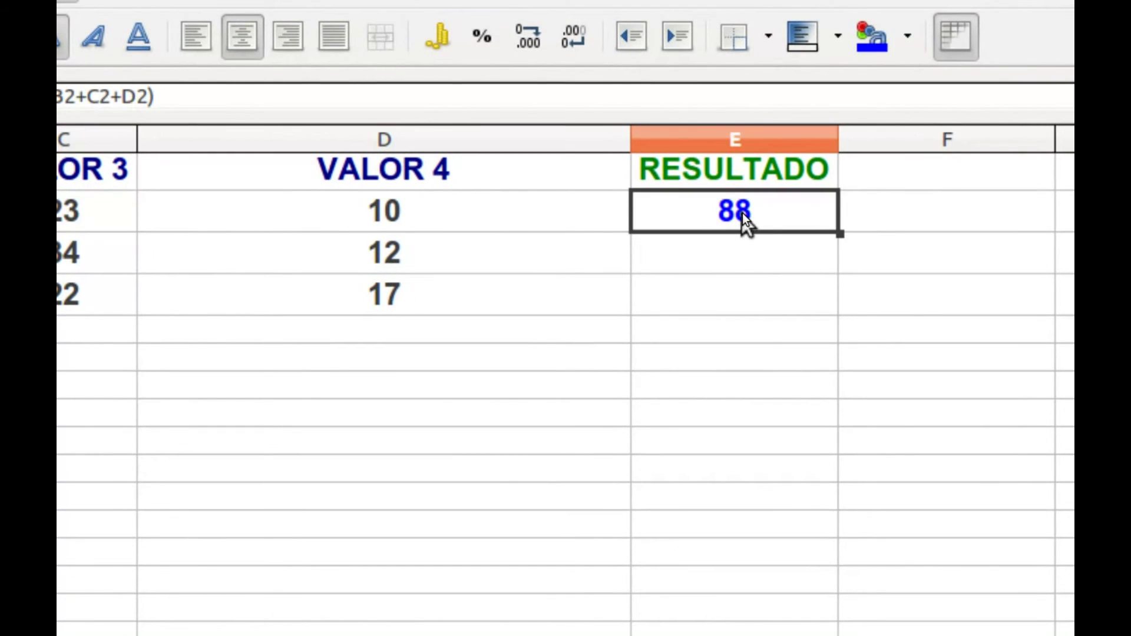
double_click(742, 214)
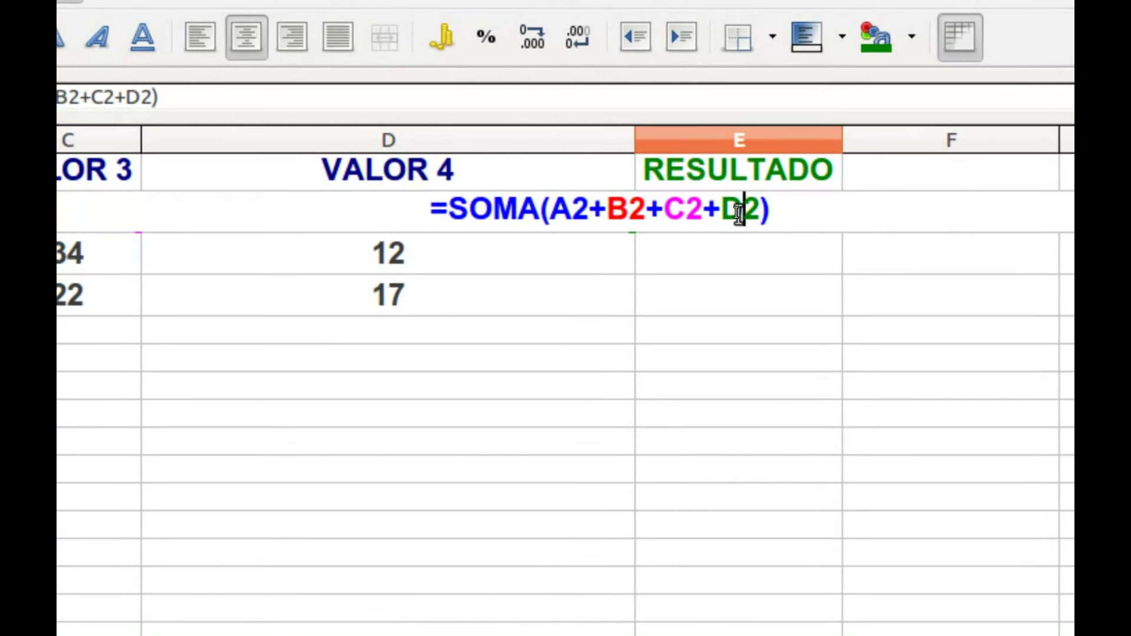
drag(721, 209, 620, 210)
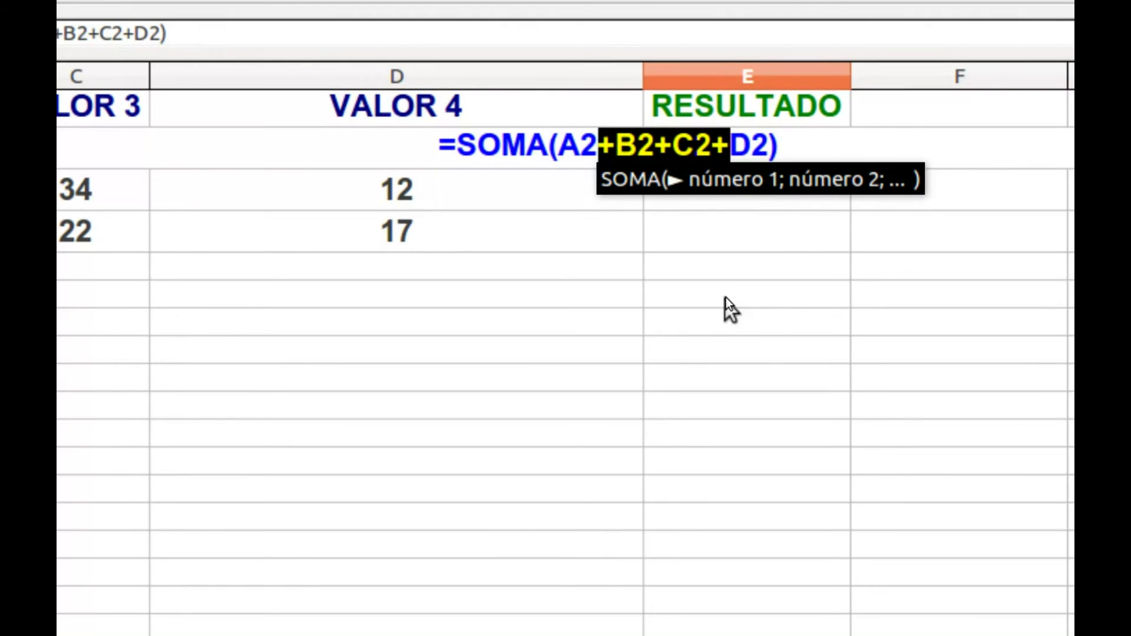
text(:)
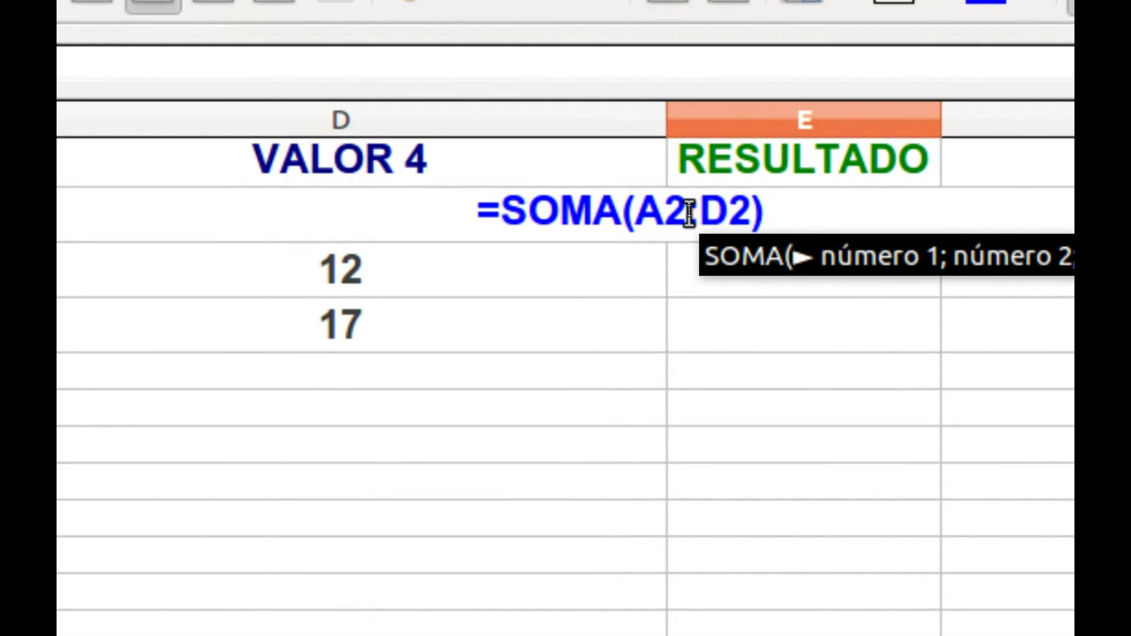
double_click(688, 212)
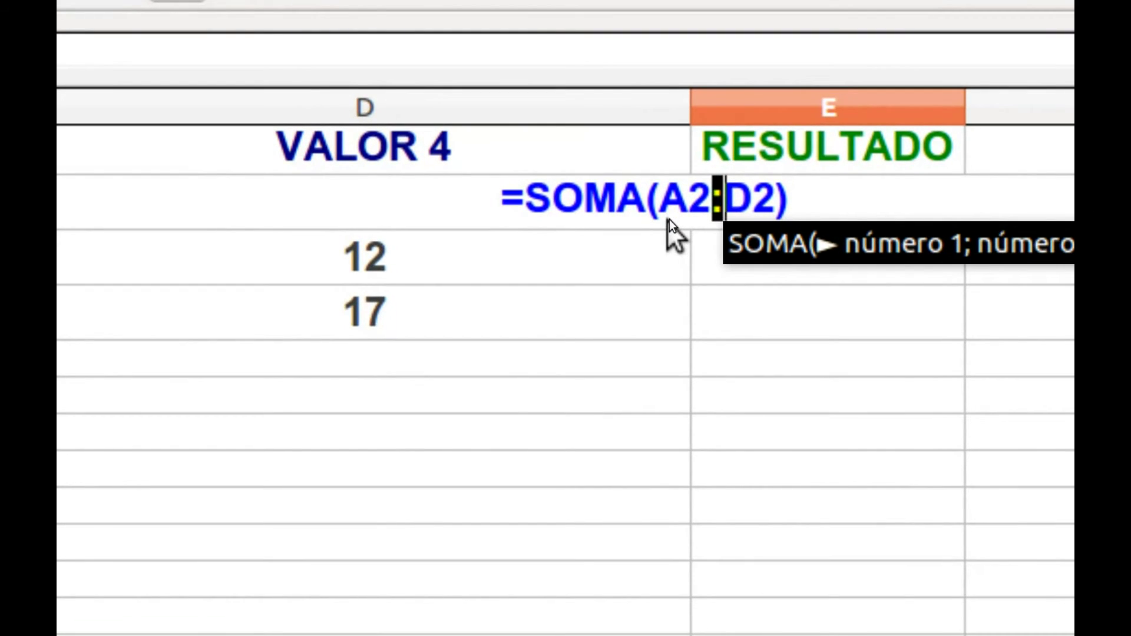
key(Return)
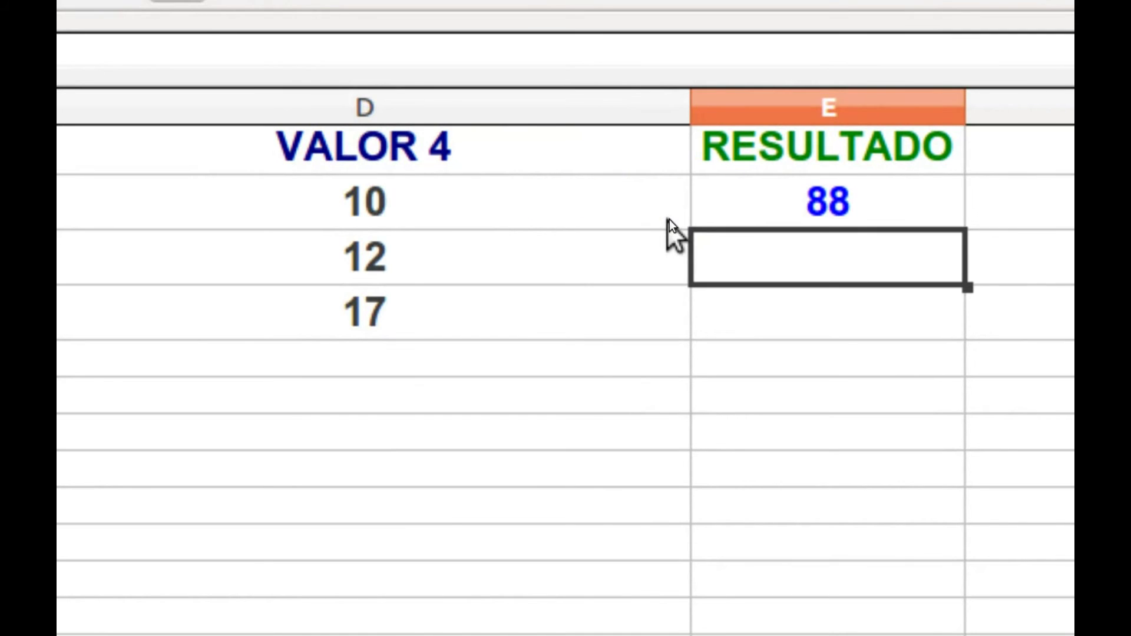
key(Up)
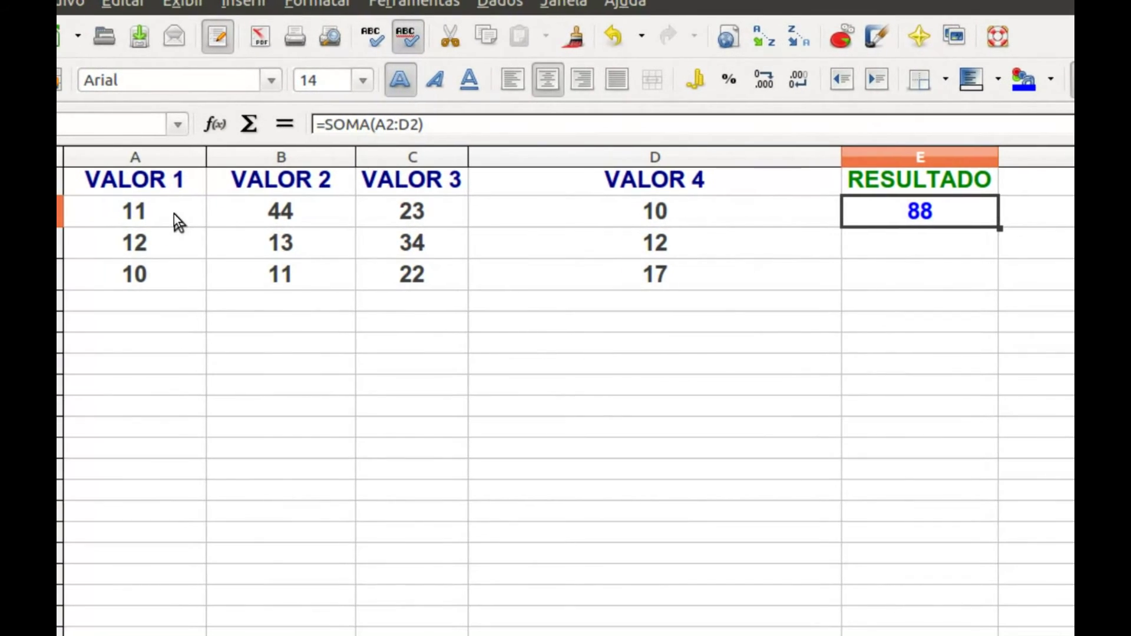
Examine the row 2 values from A2 to D2 and the range formula in E2 that sums them
click(177, 217)
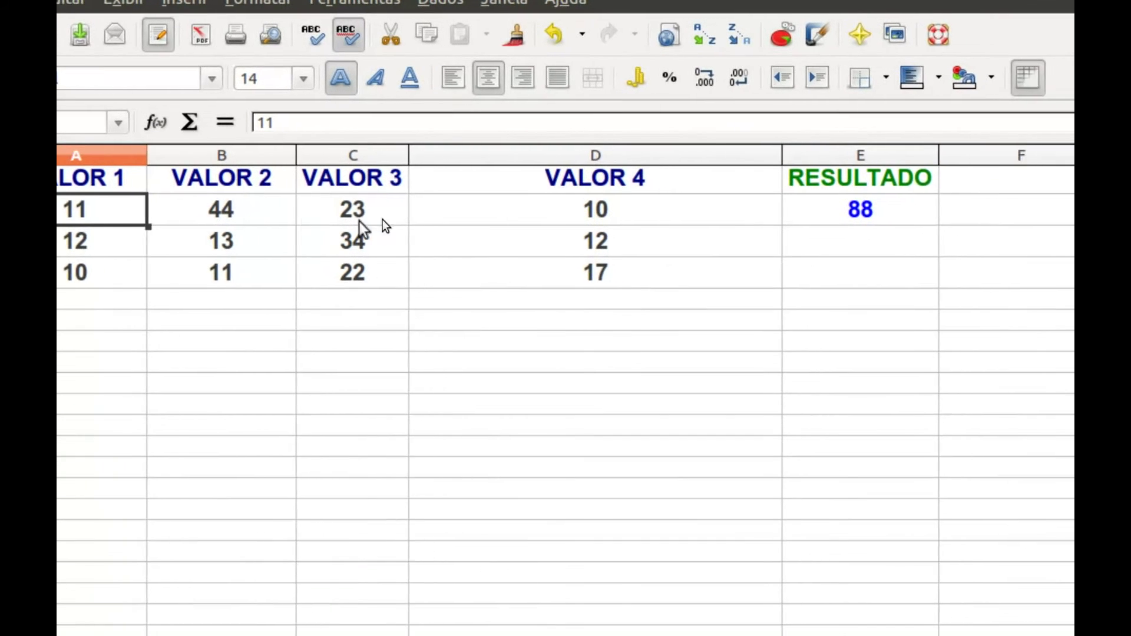
click(478, 213)
click(340, 215)
drag(373, 214, 254, 216)
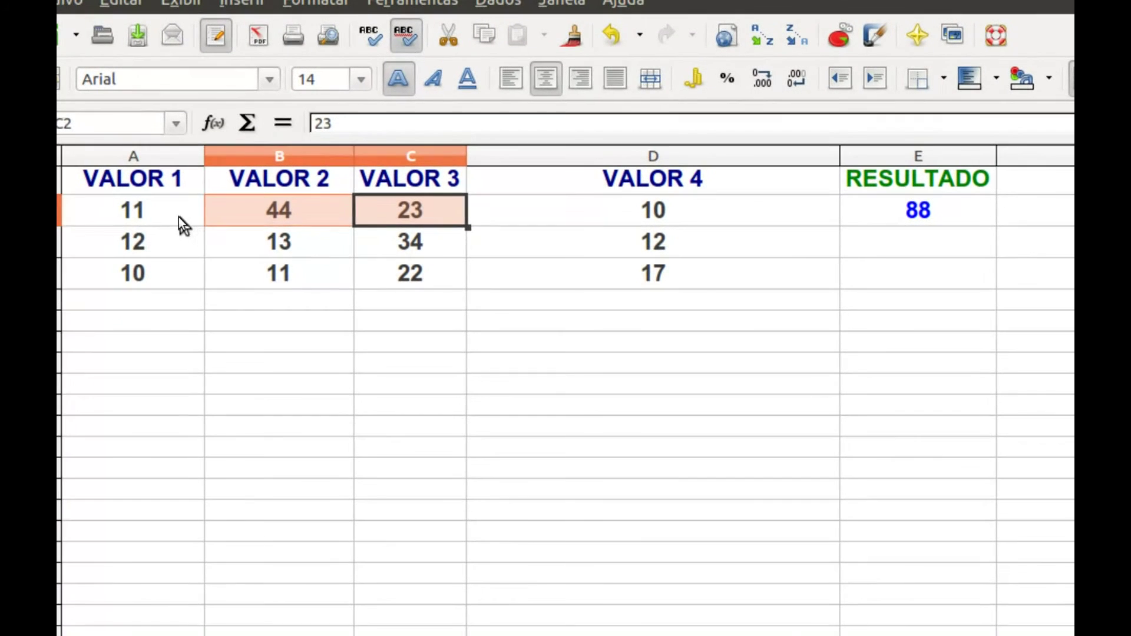
click(142, 214)
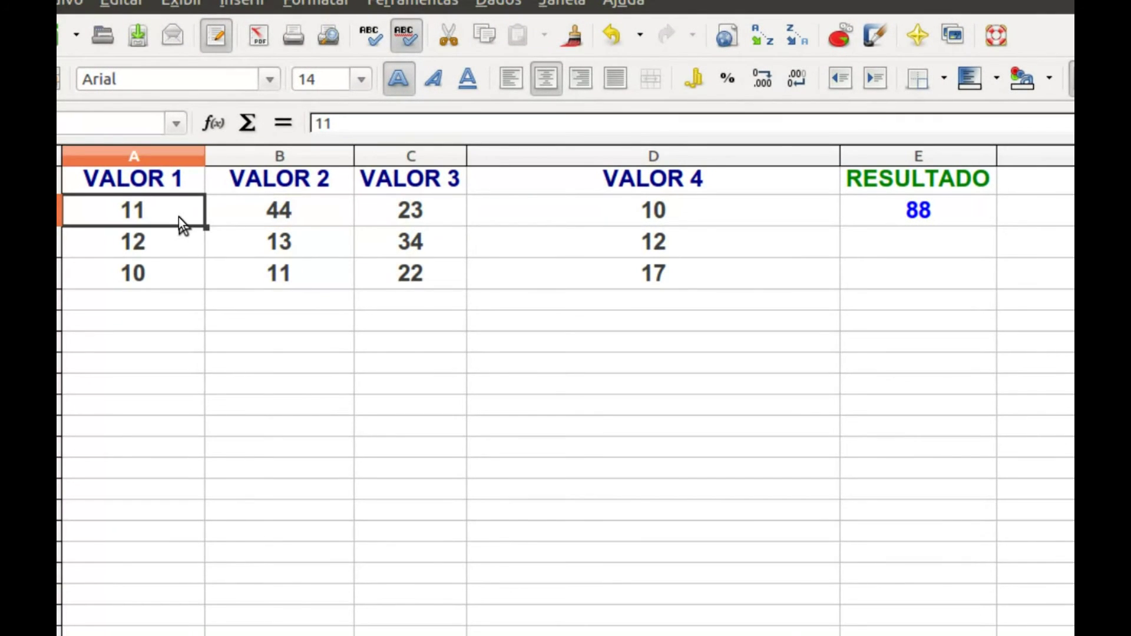
click(697, 218)
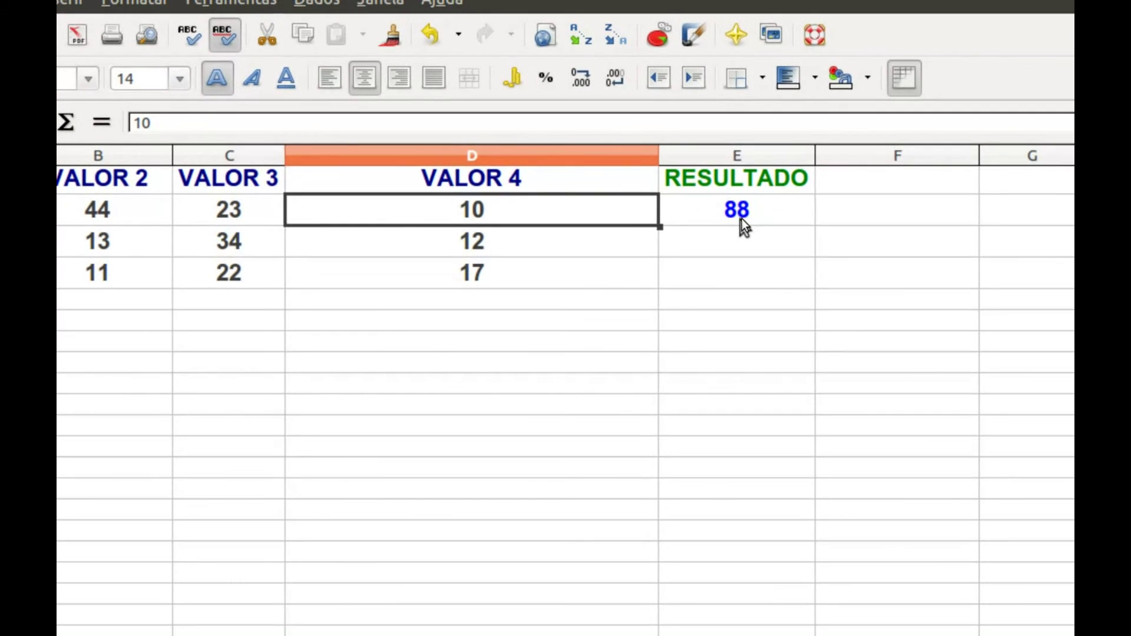
click(880, 215)
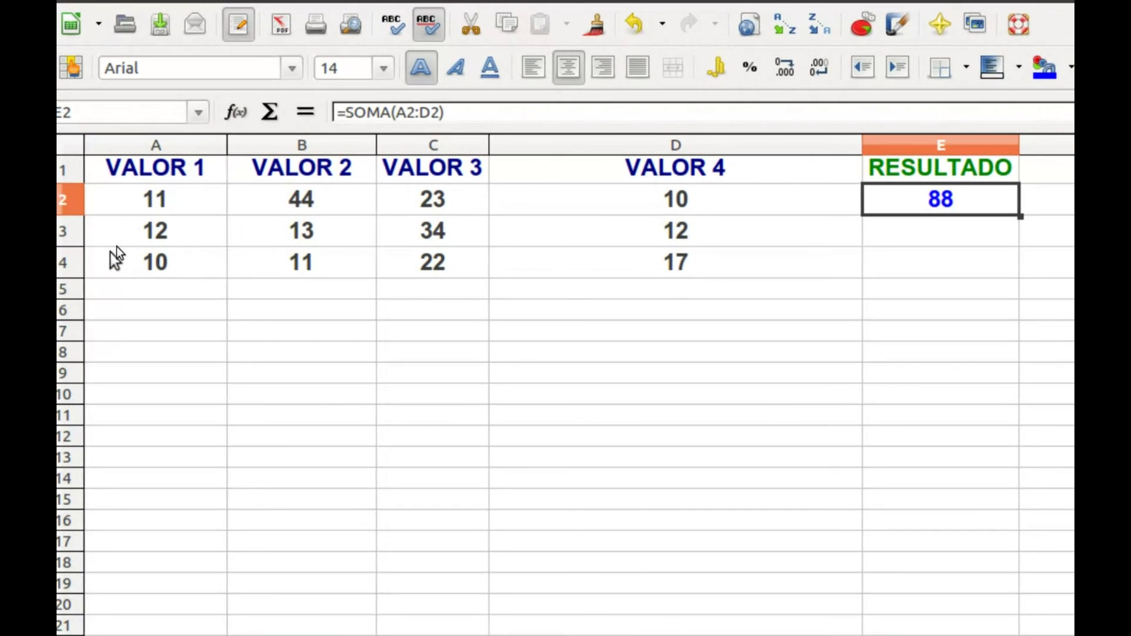
Examine the values in row 3, from A3 through B3 to D3, that can be summed
click(136, 220)
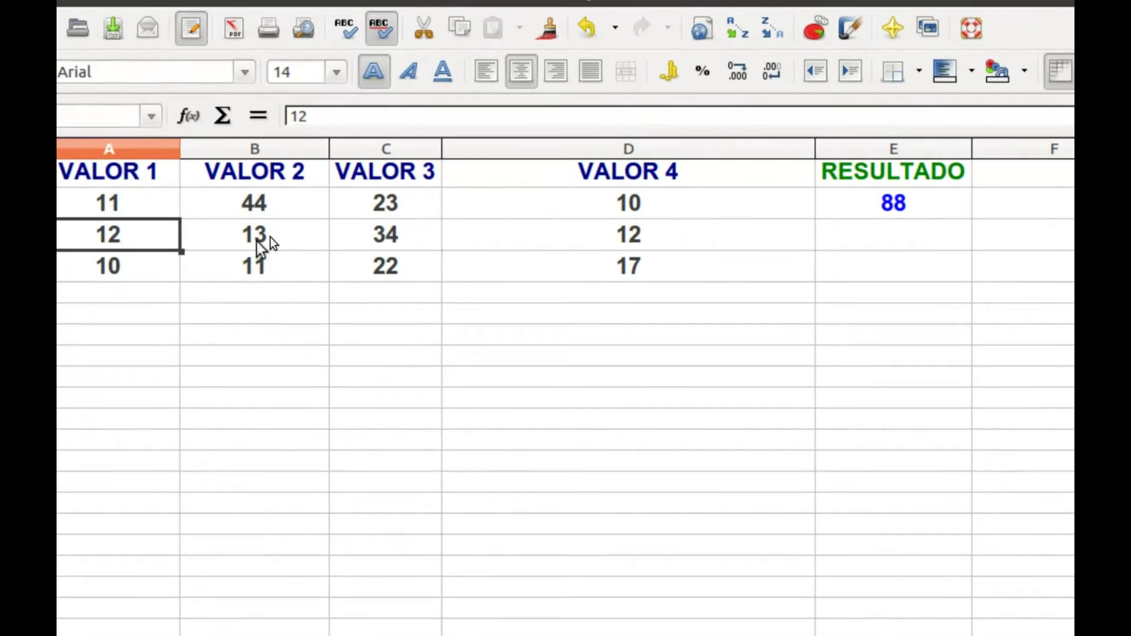
click(589, 240)
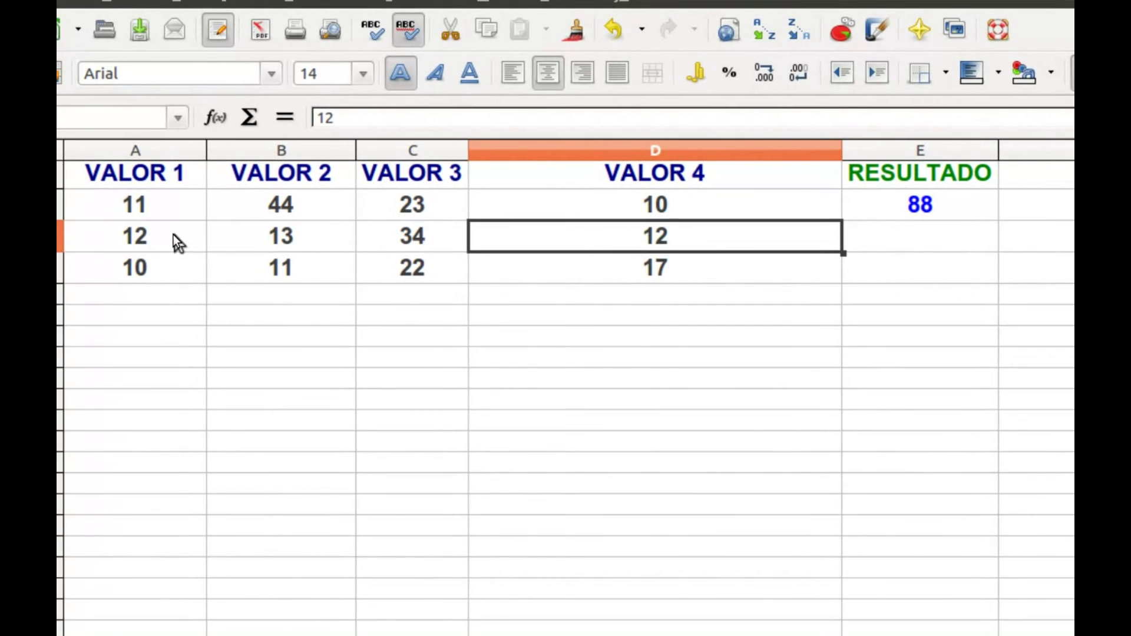
click(175, 236)
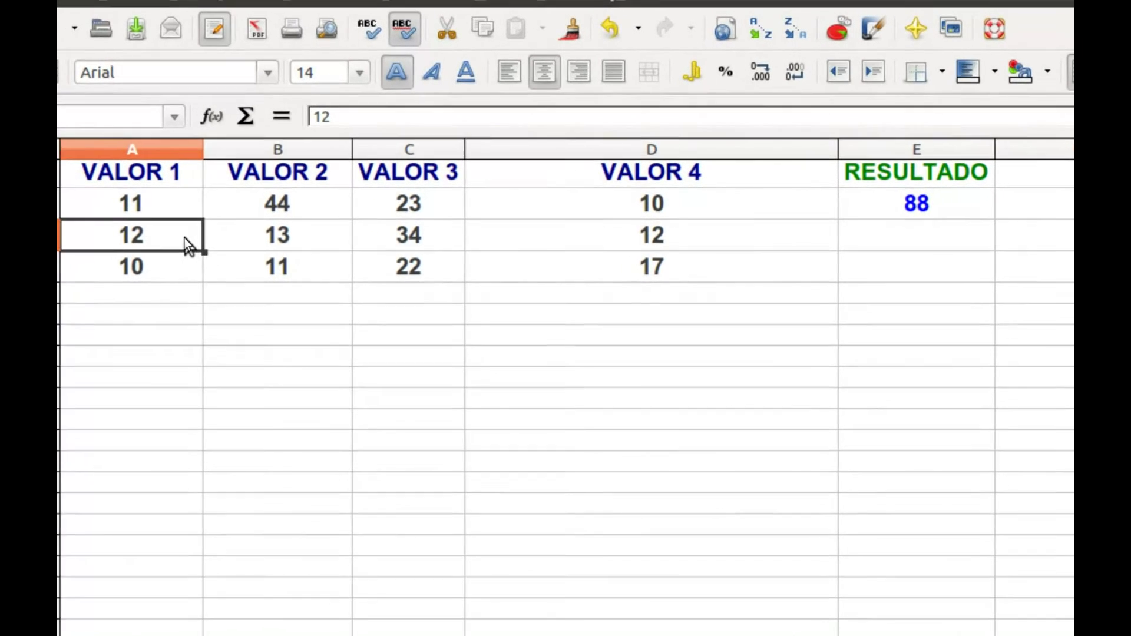
click(239, 239)
click(536, 236)
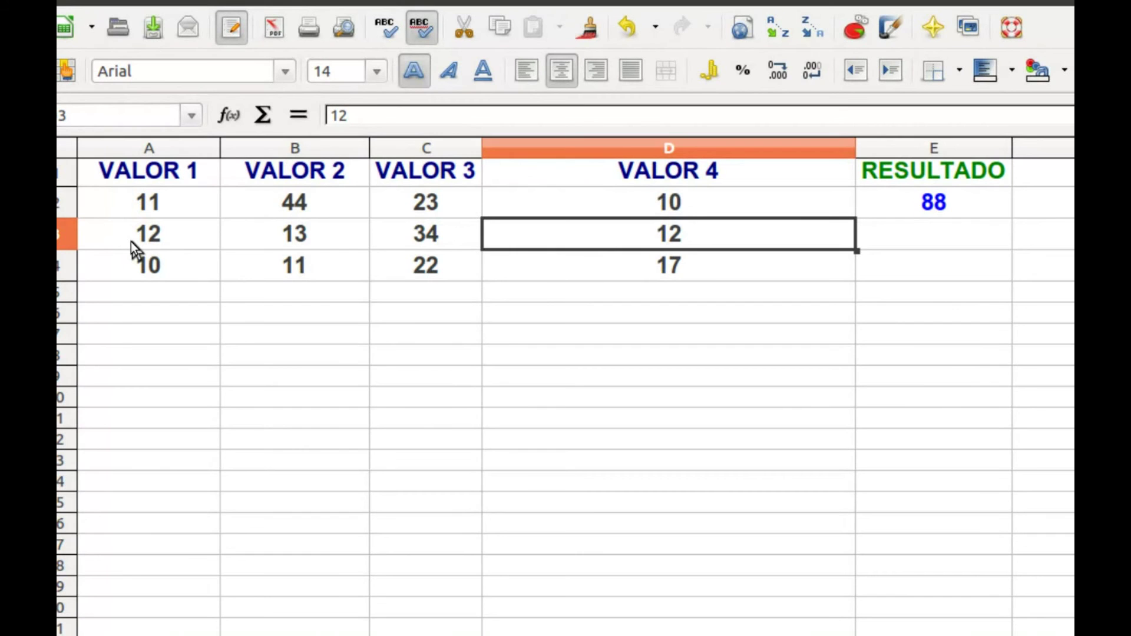
click(92, 238)
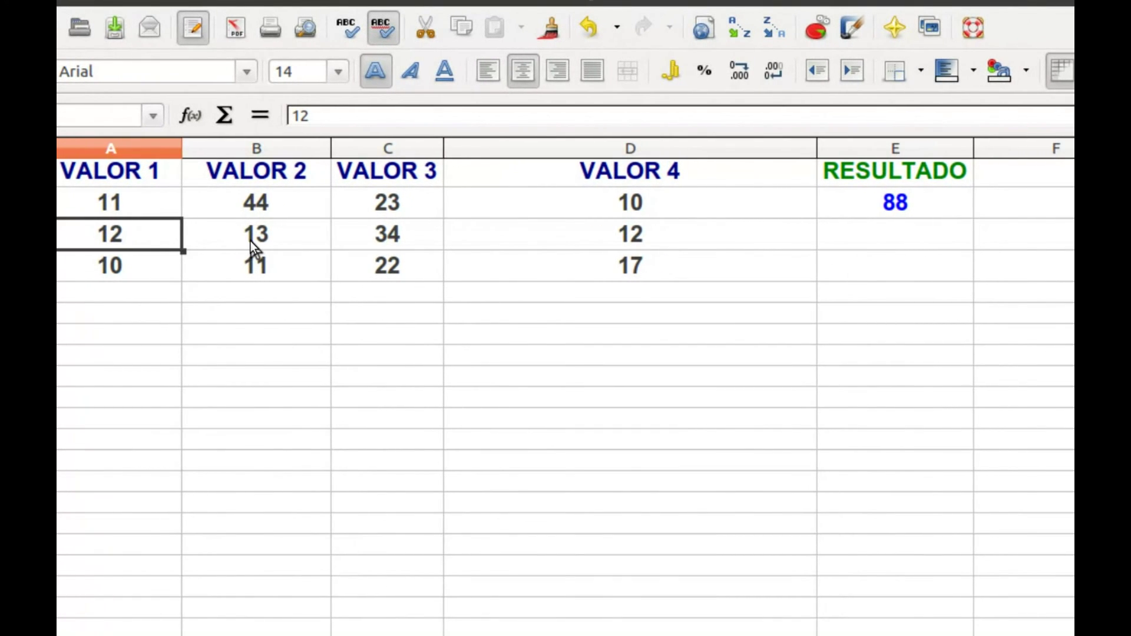
click(250, 241)
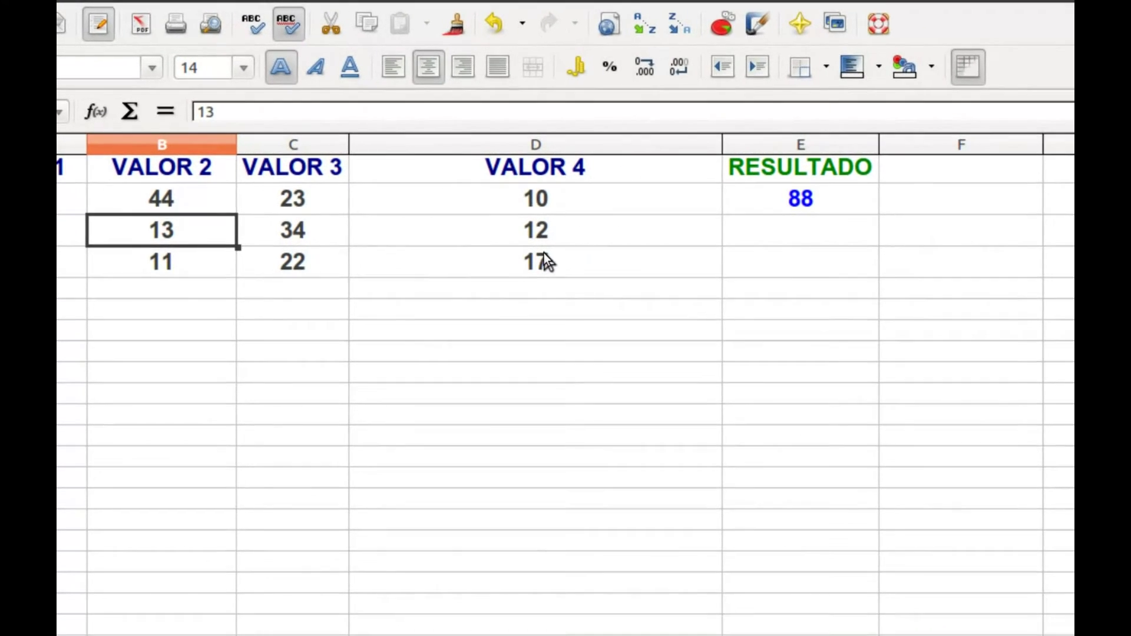
click(545, 239)
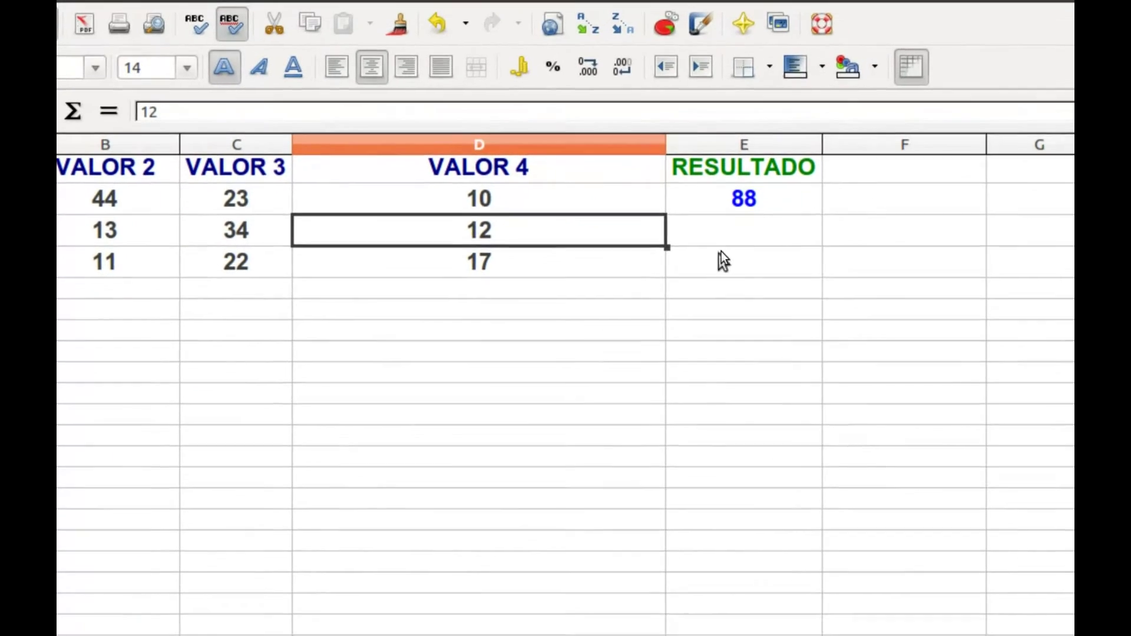
Begin a SOMA formula in cell E3 with A3 as its first reference, giving =soma(A3
click(782, 230)
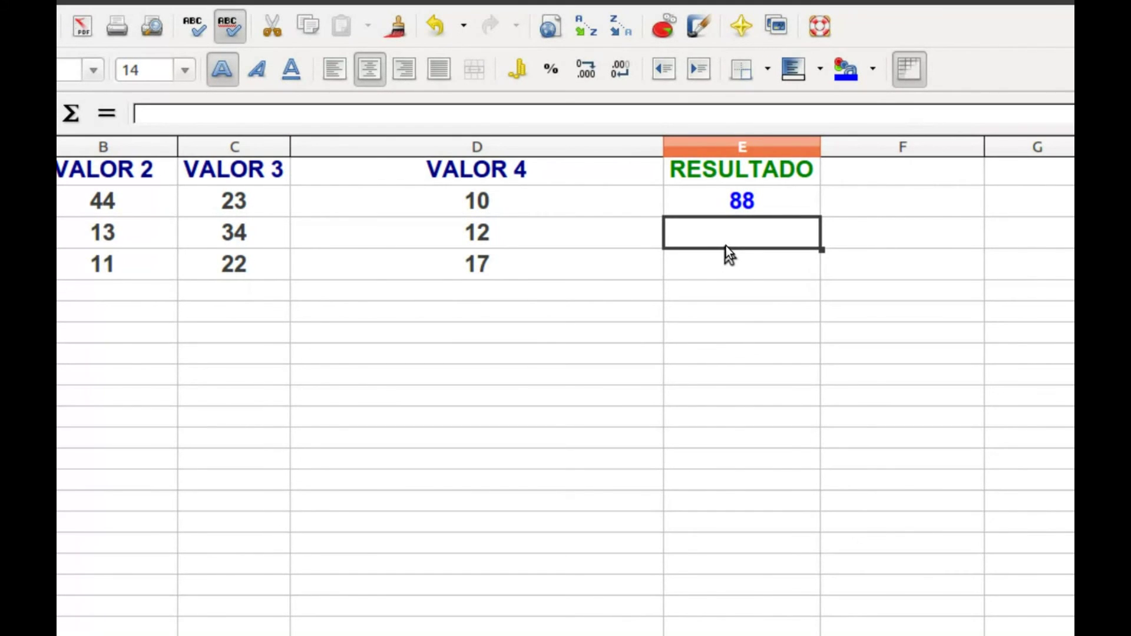
text(=soma)
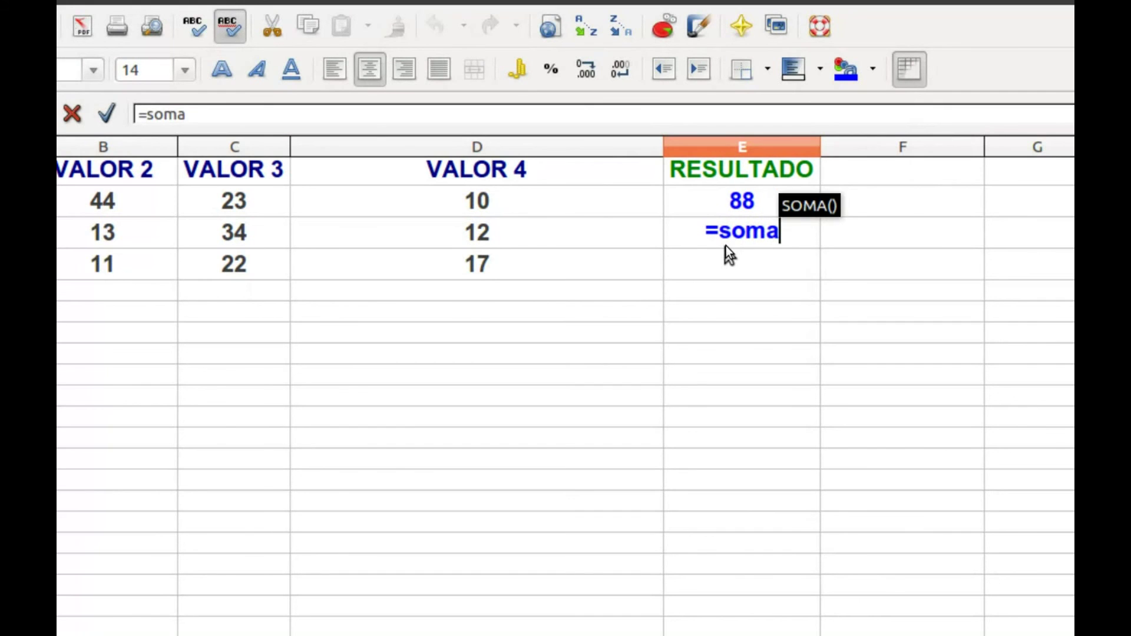
text(()
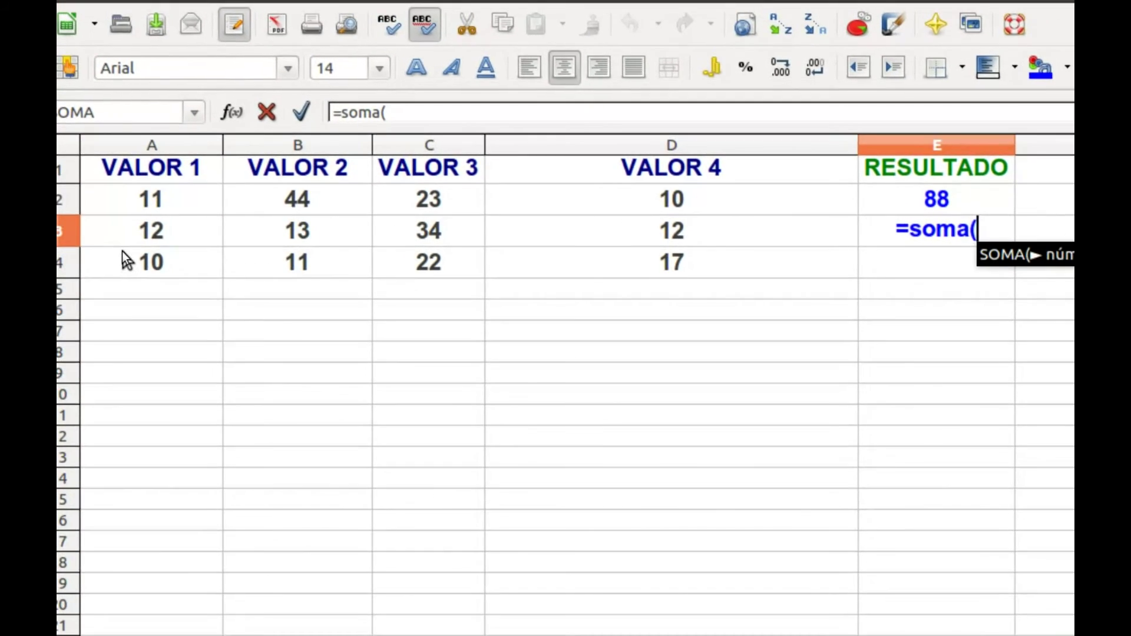
click(120, 242)
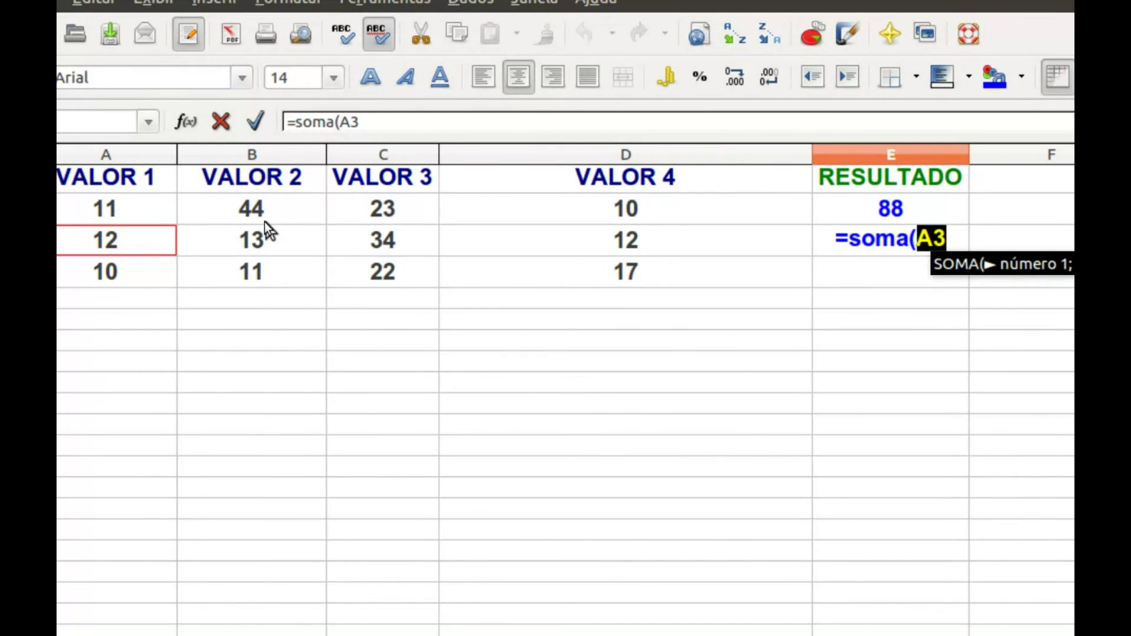
text(+)
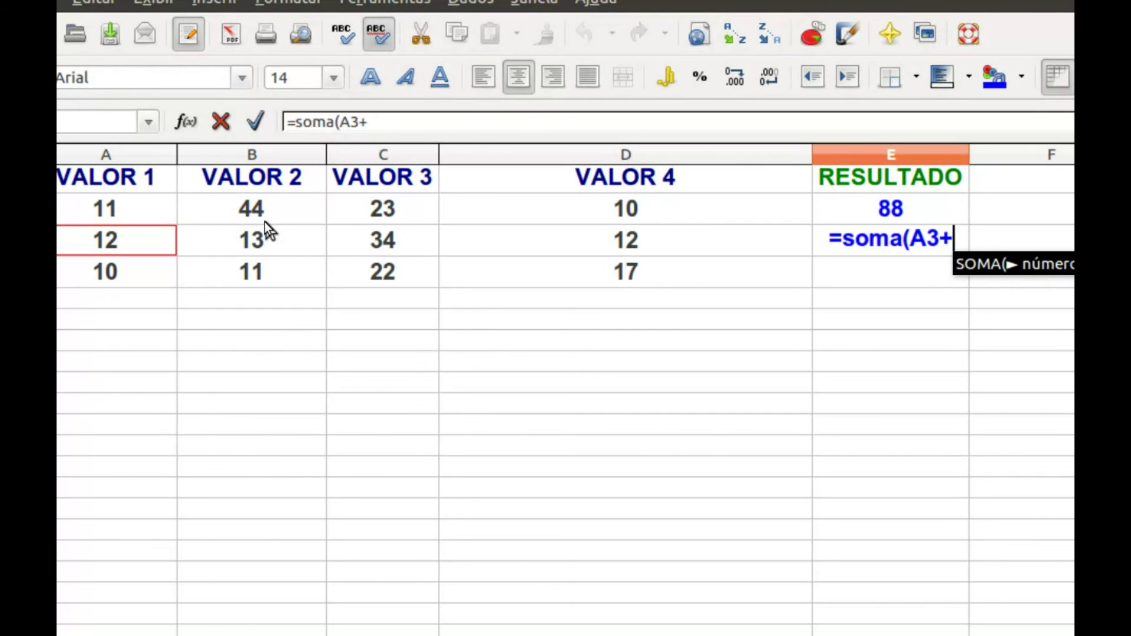
key(BackSpace)
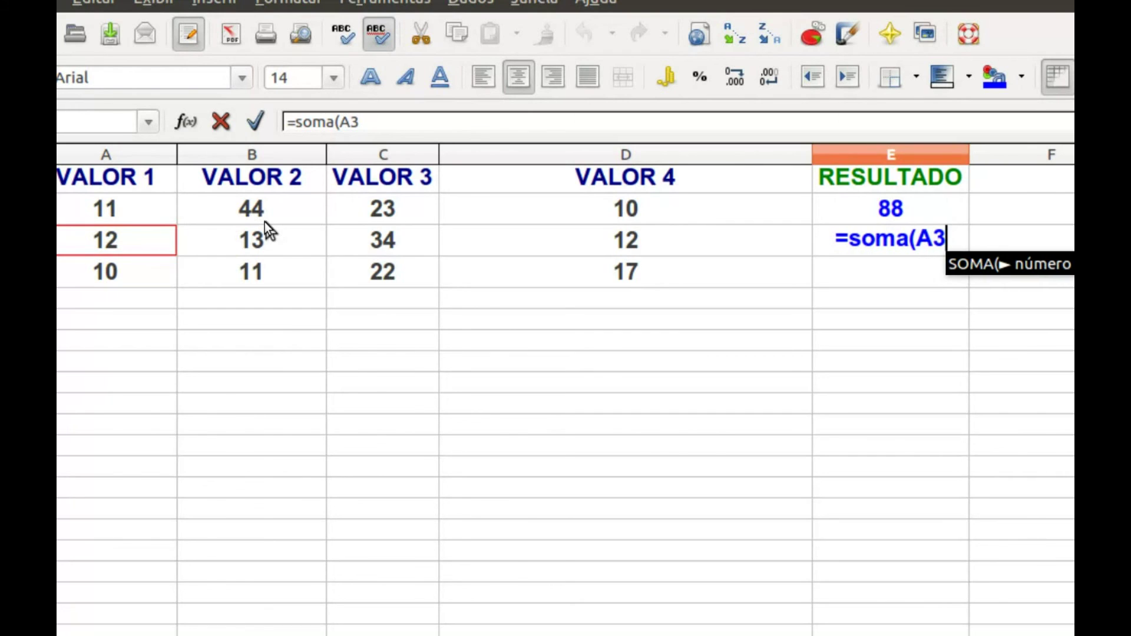
text(:)
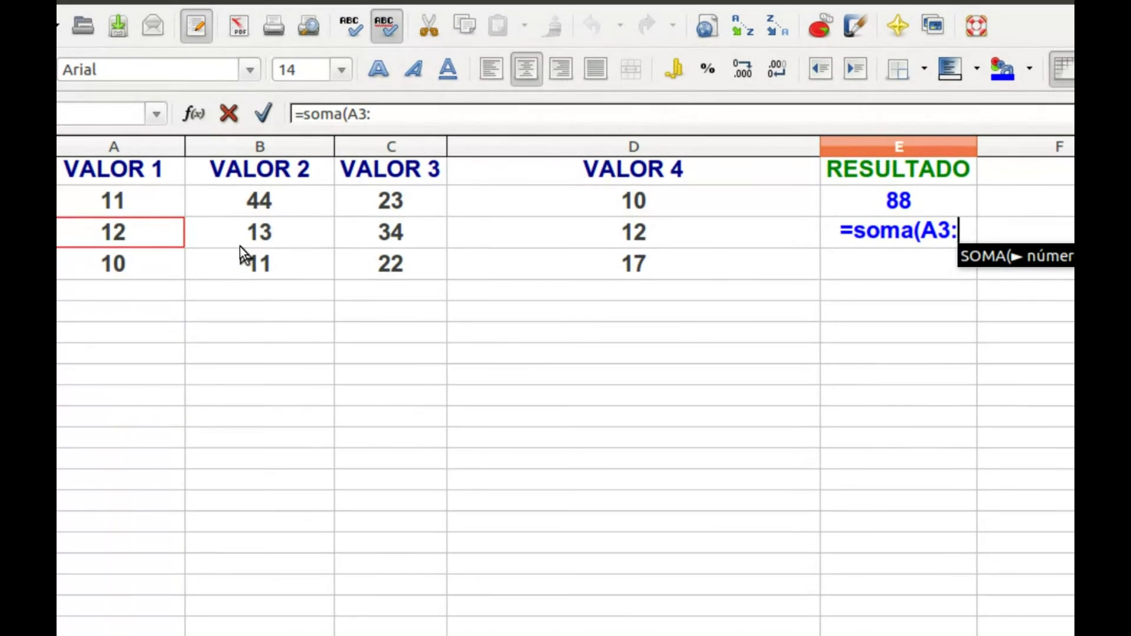
key(BackSpace)
Complete the formula in E3 by adding B3 with a plus and C3 after a semicolon, giving =soma(A3+B3;C3)
text(+)
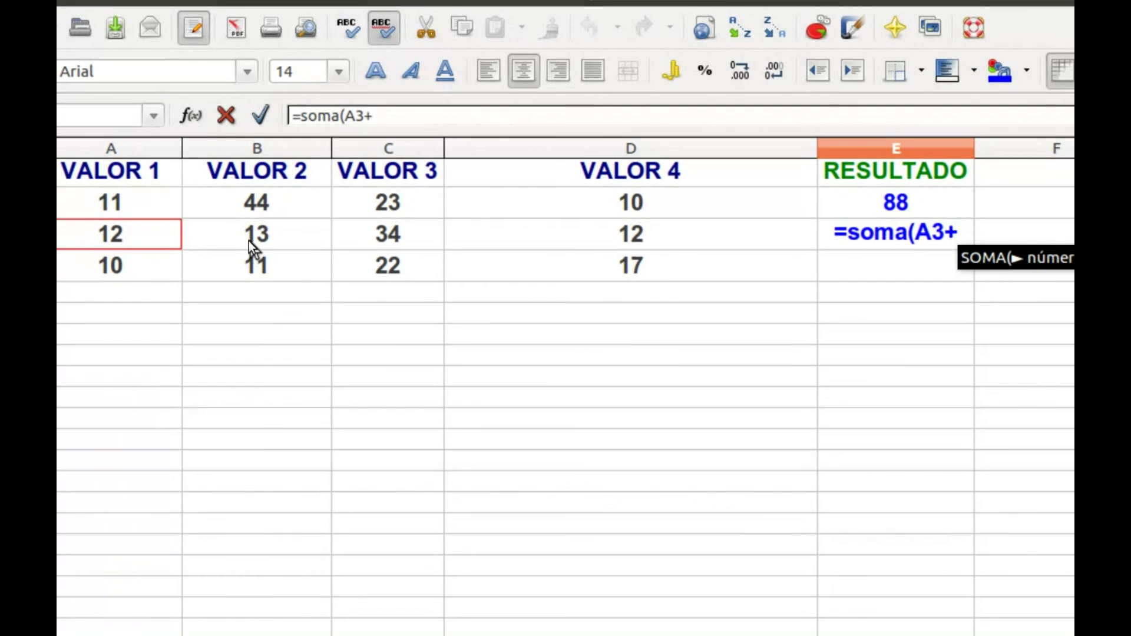
click(252, 237)
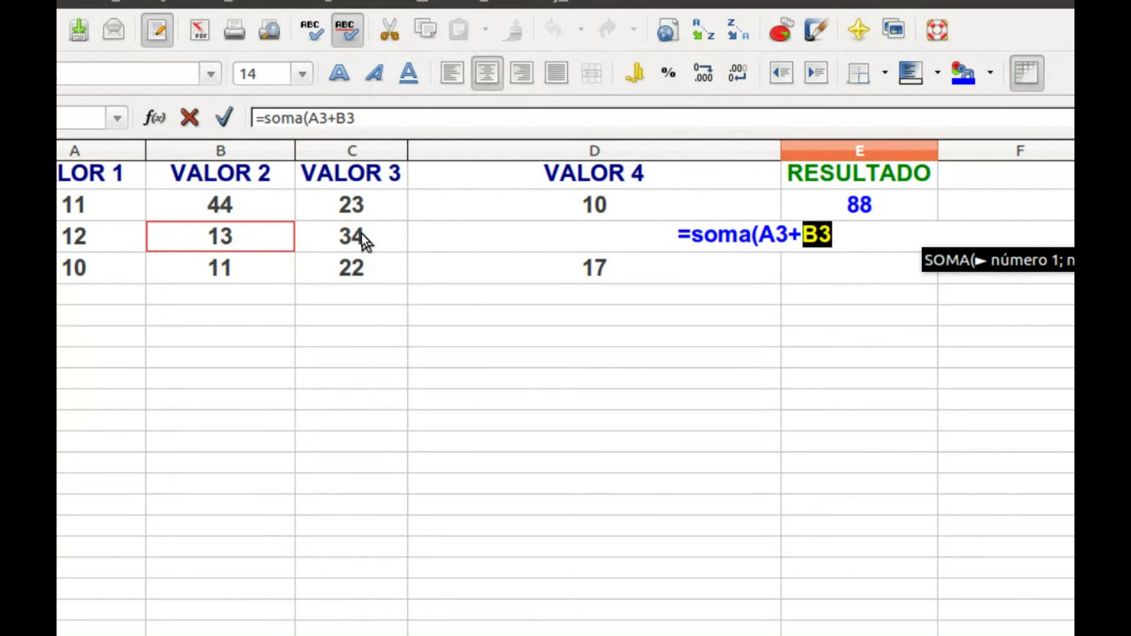
text(+)
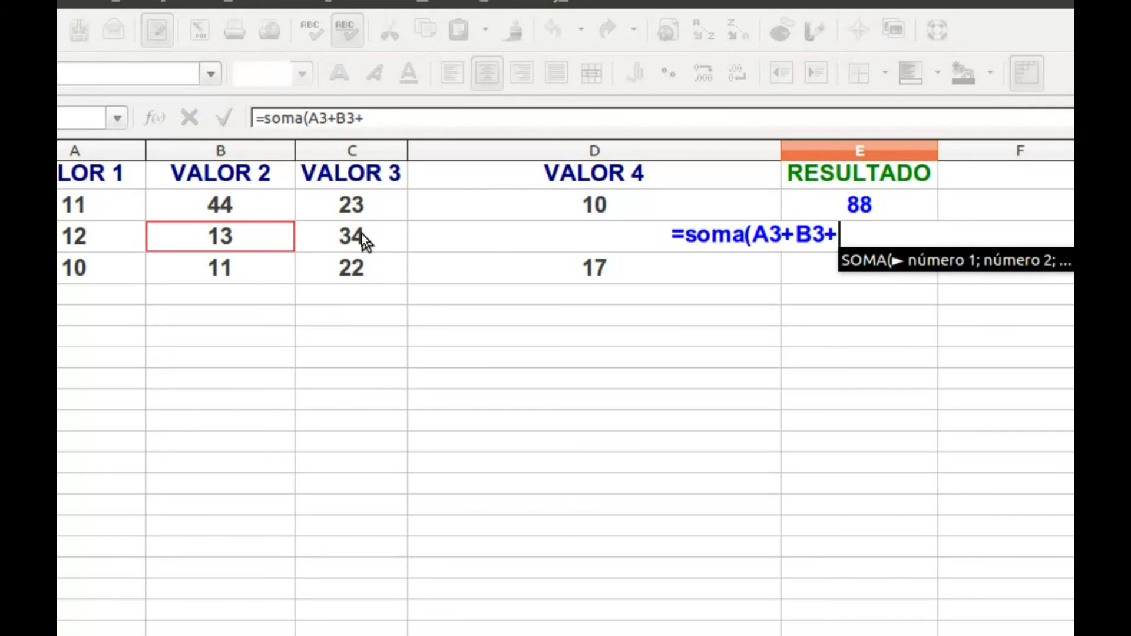
key(BackSpace)
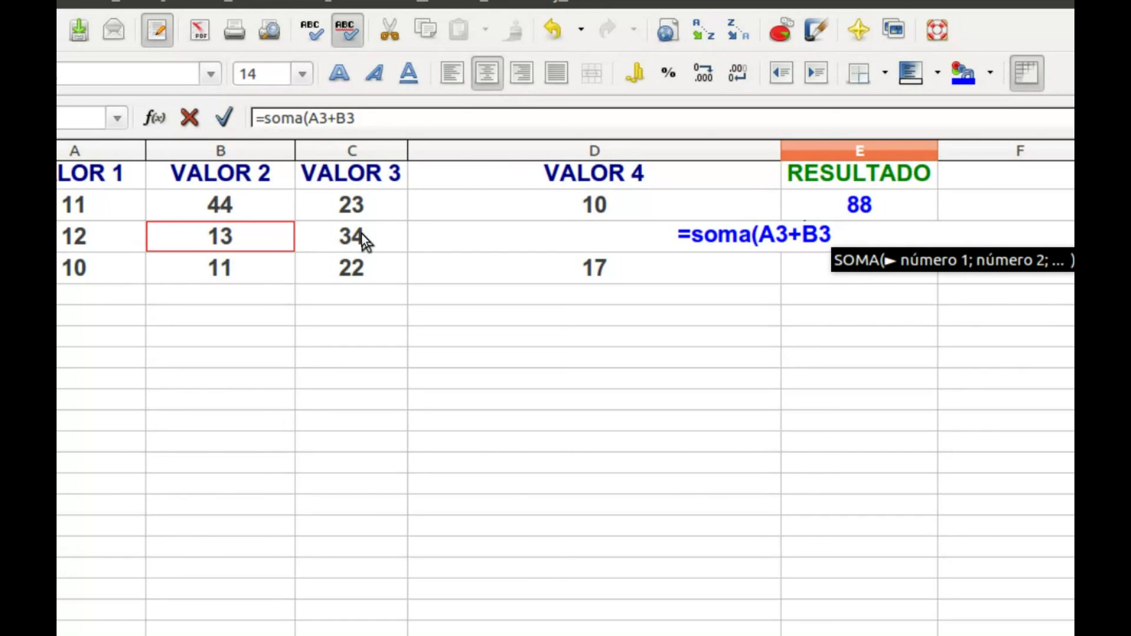
text(;)
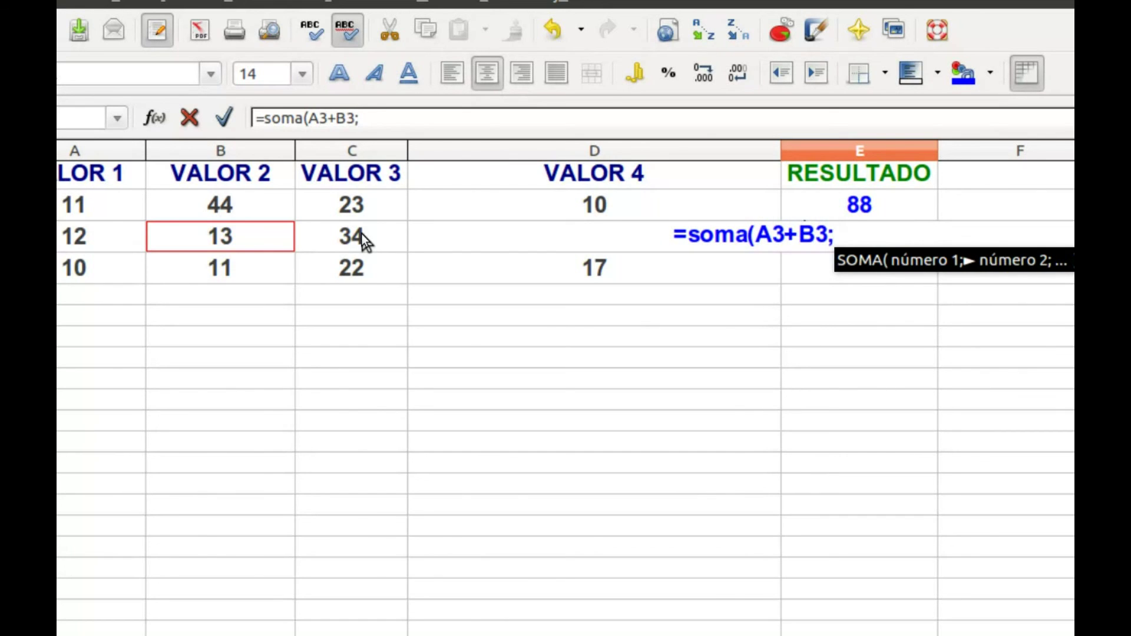
click(362, 233)
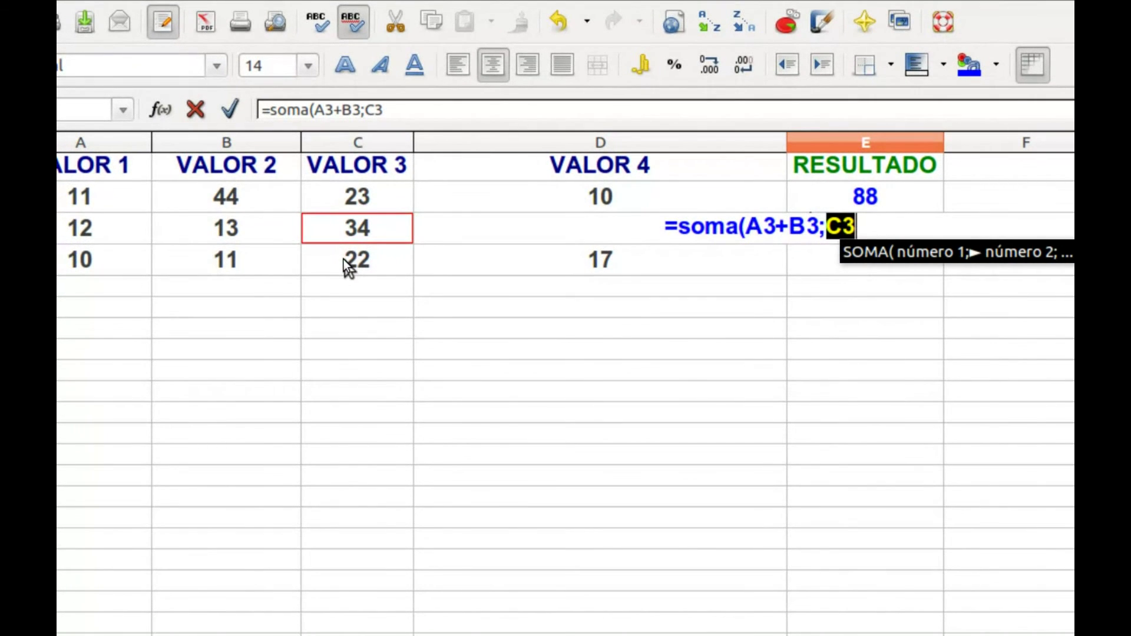
text())
key(Return)
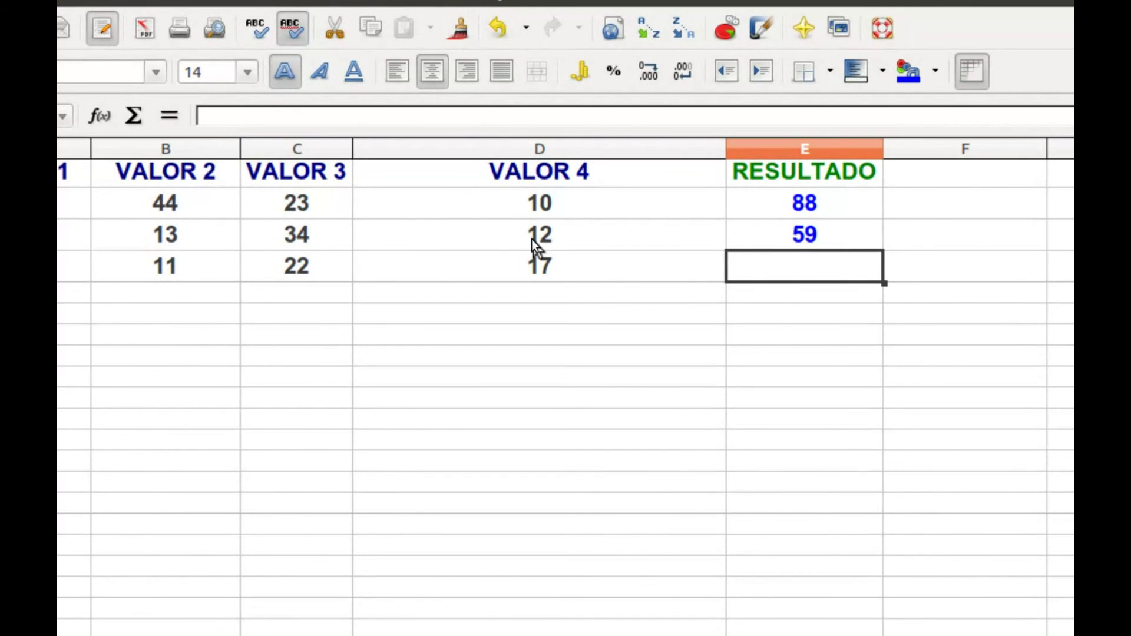
Review the formulas in E2 and E3 without changing them, and widen column D (VALOR 4)
click(842, 229)
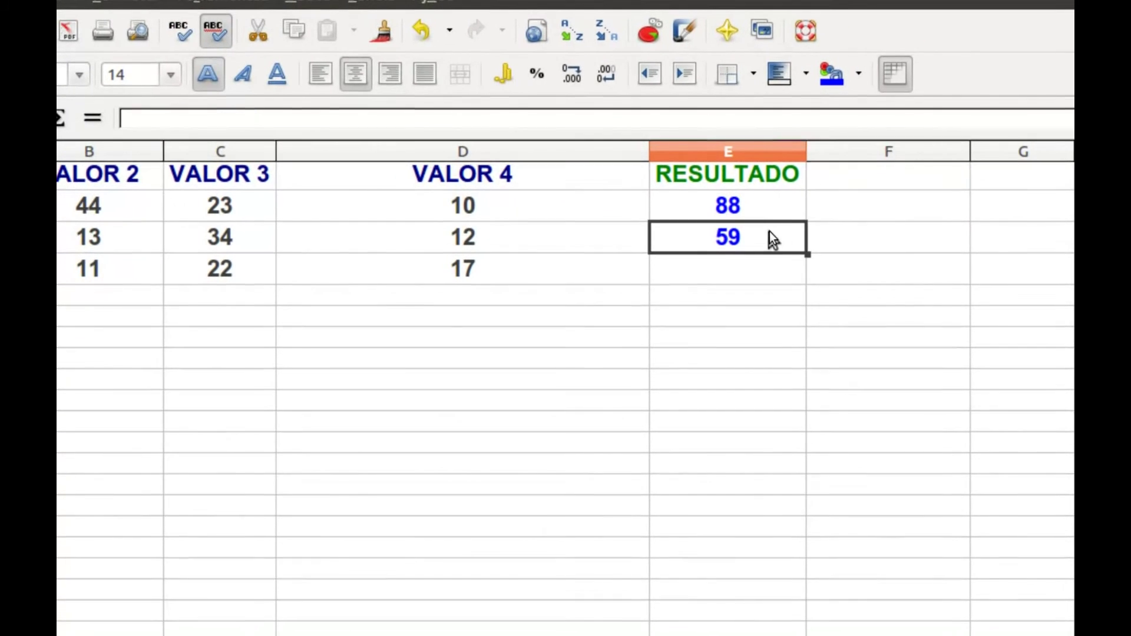
click(765, 212)
click(761, 233)
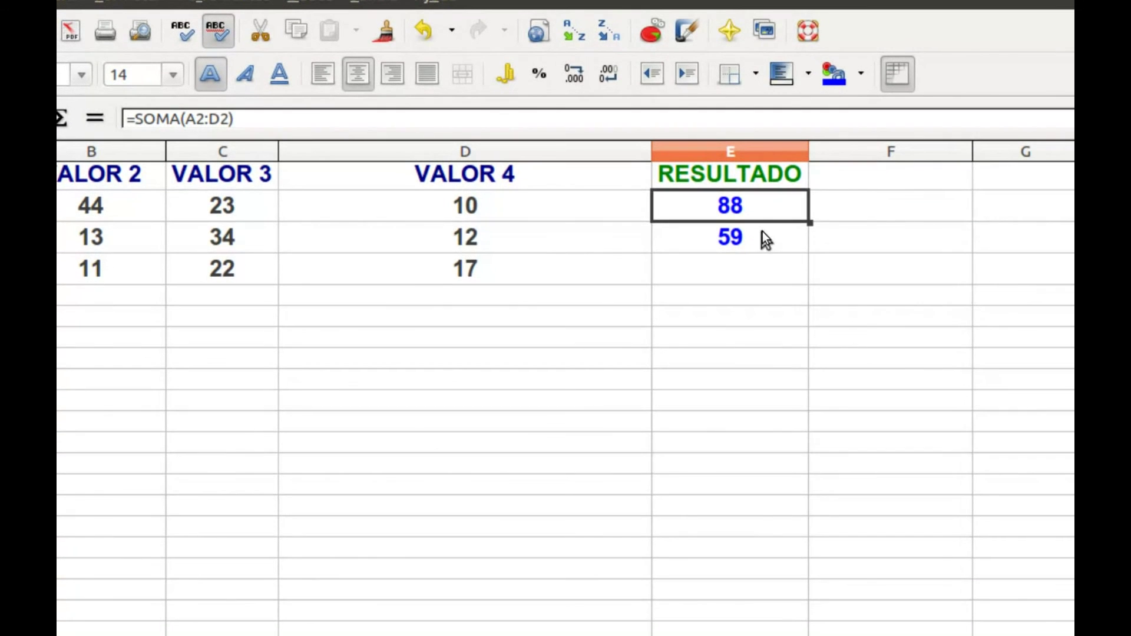
double_click(763, 235)
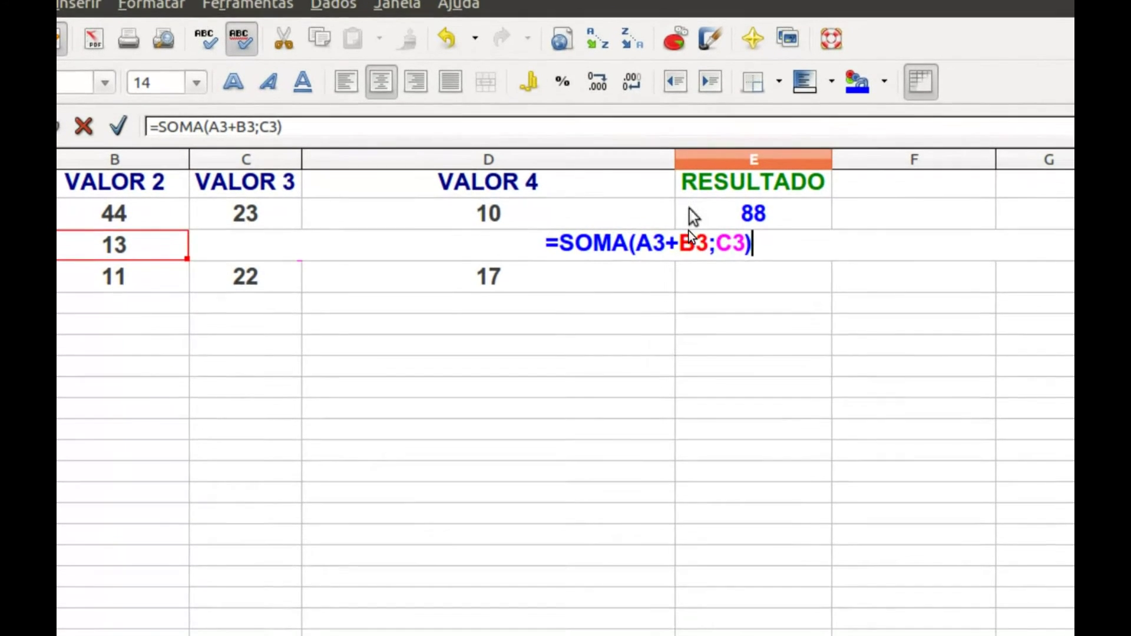
click(694, 337)
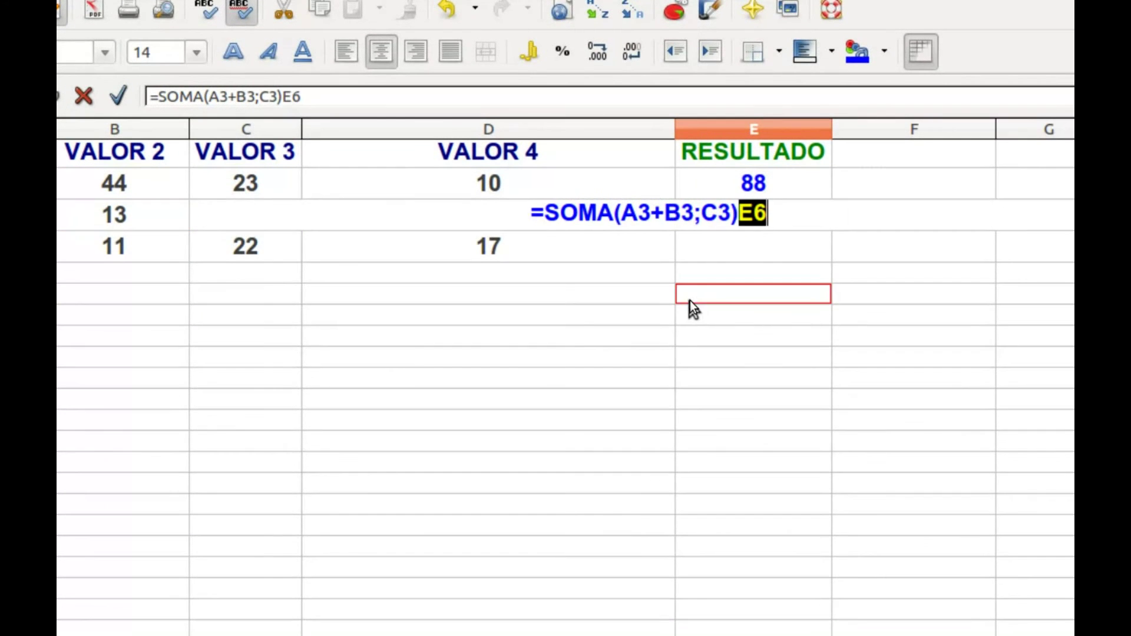
key(Escape)
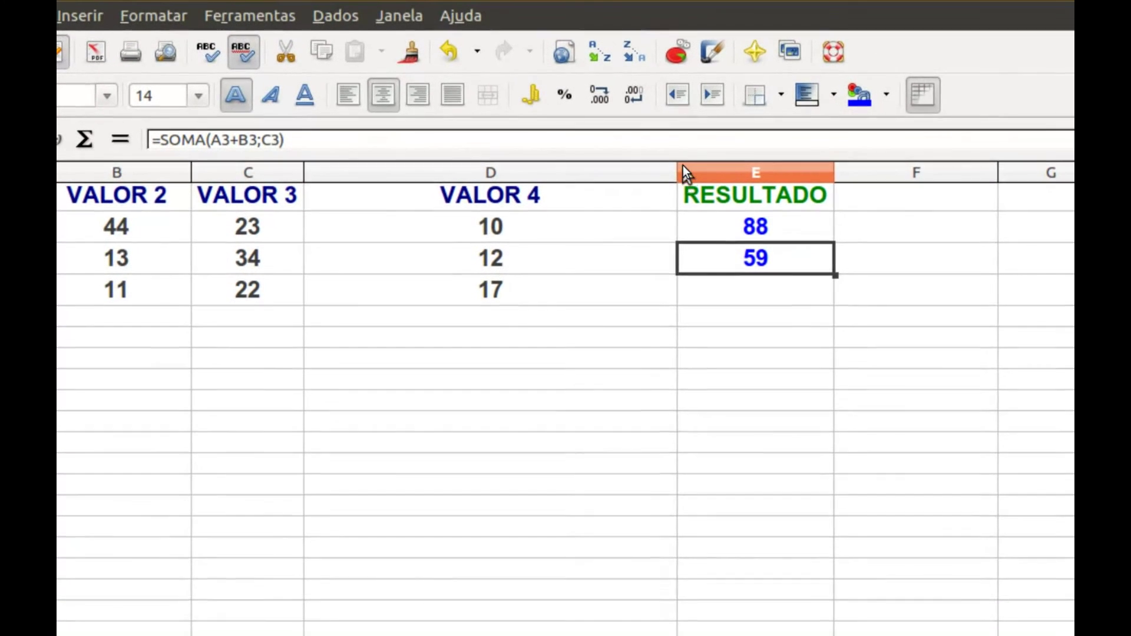
drag(677, 172, 767, 170)
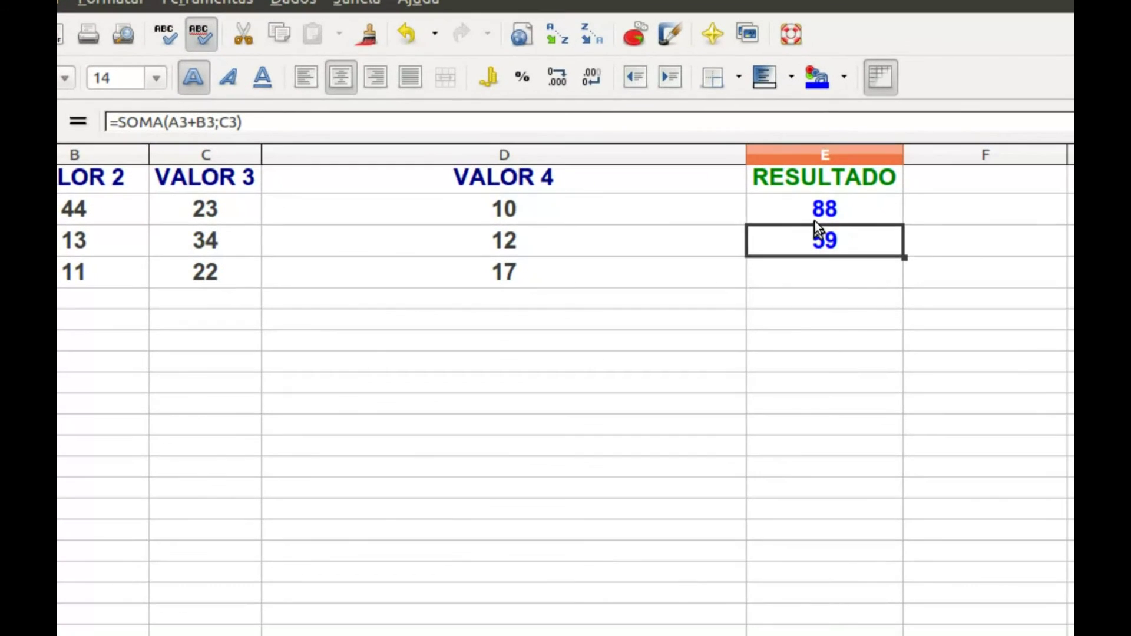
Compare the colon range in the E2 formula with the plus and semicolon separators in the E3 formula
double_click(836, 239)
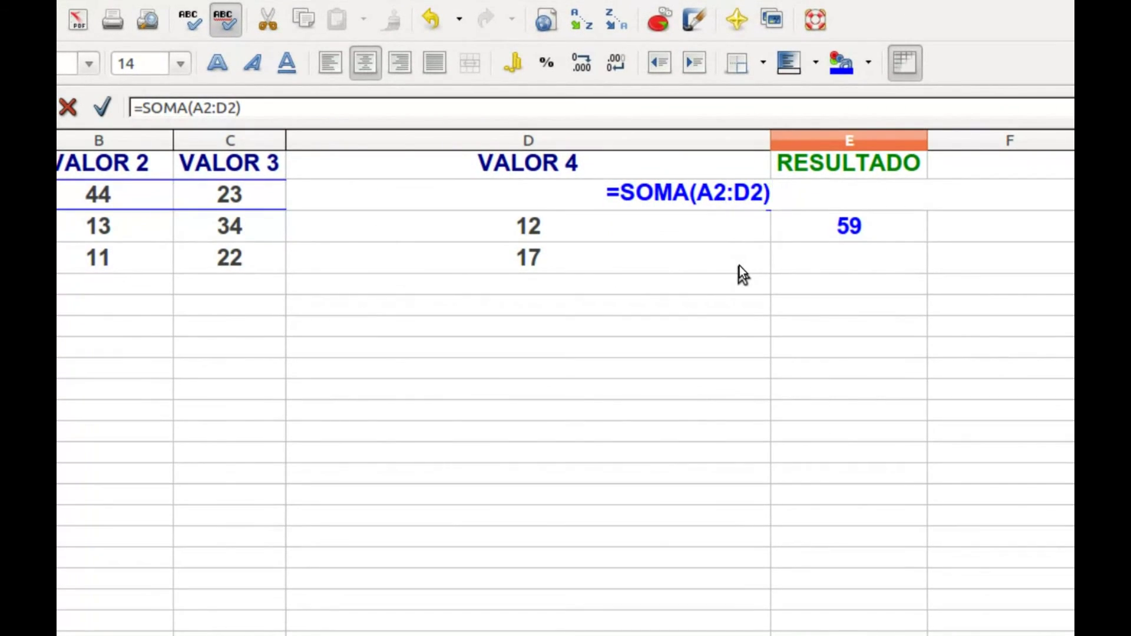
key(Return)
click(832, 174)
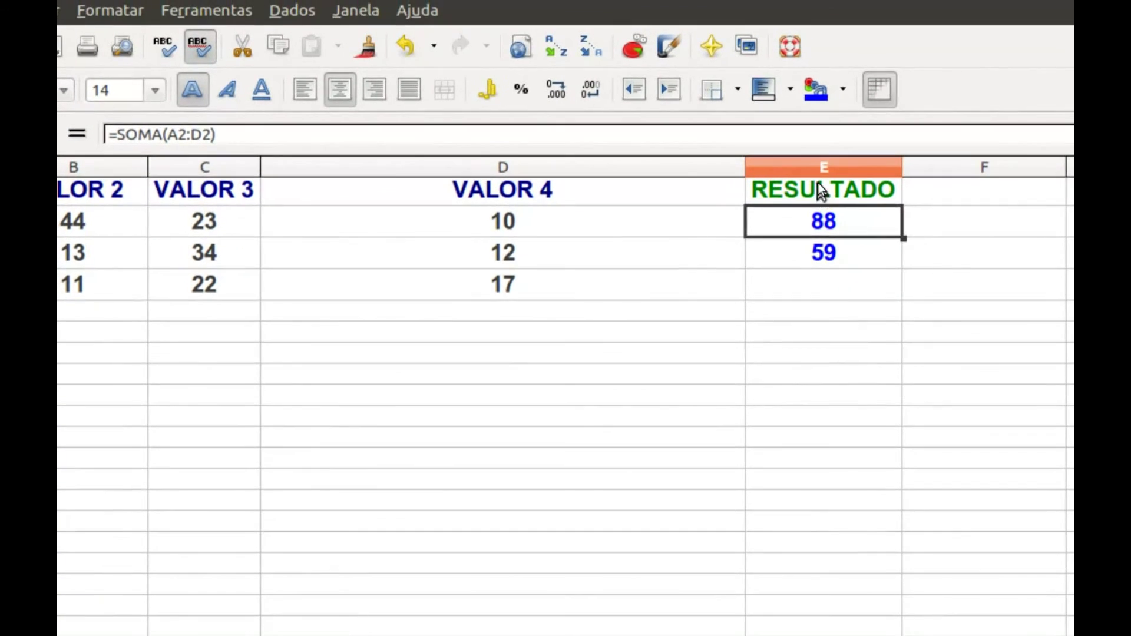
click(807, 214)
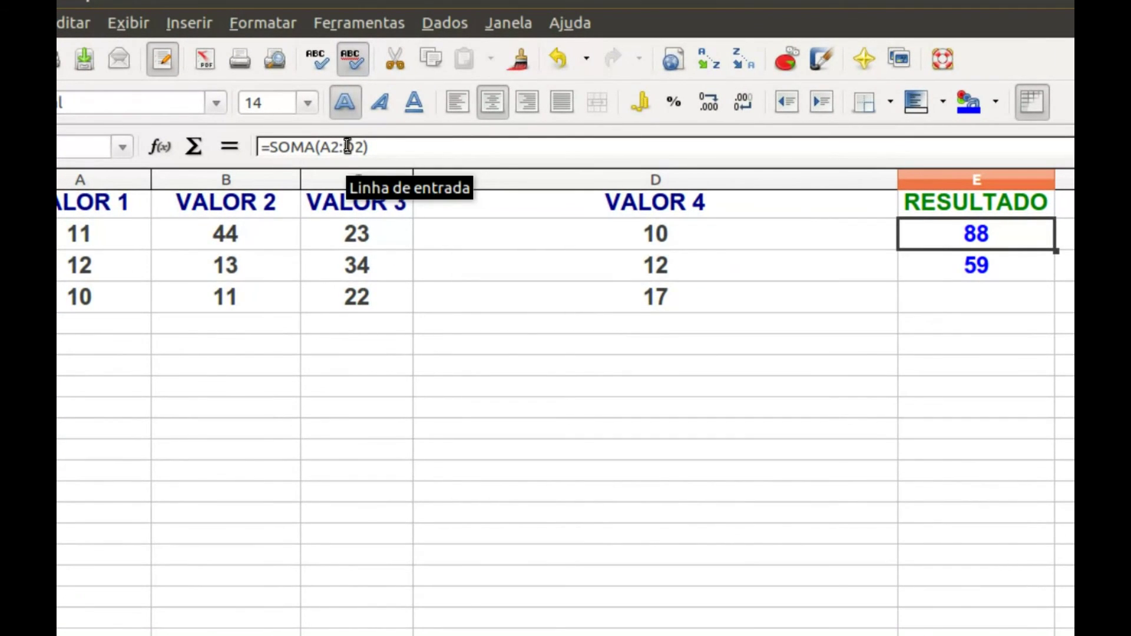
click(348, 147)
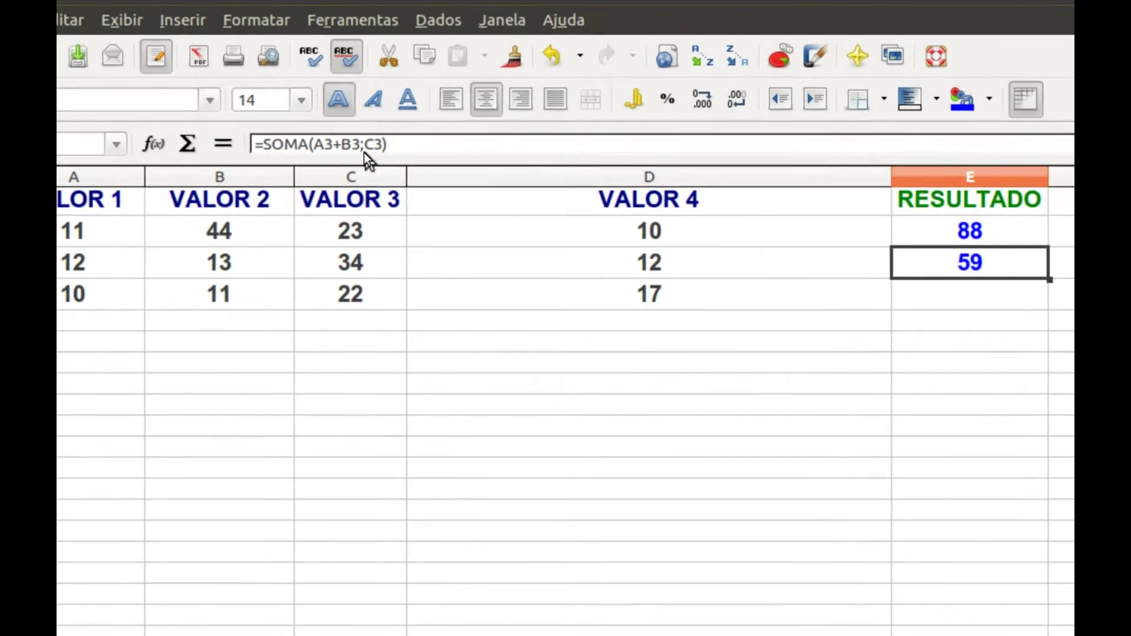
click(332, 138)
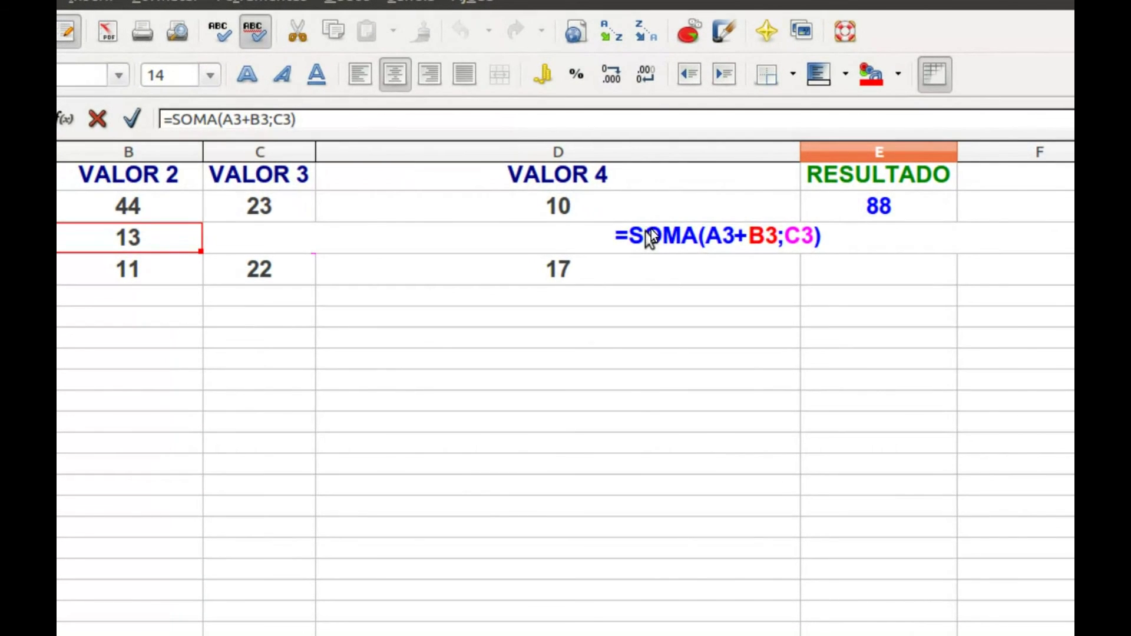
key(Return)
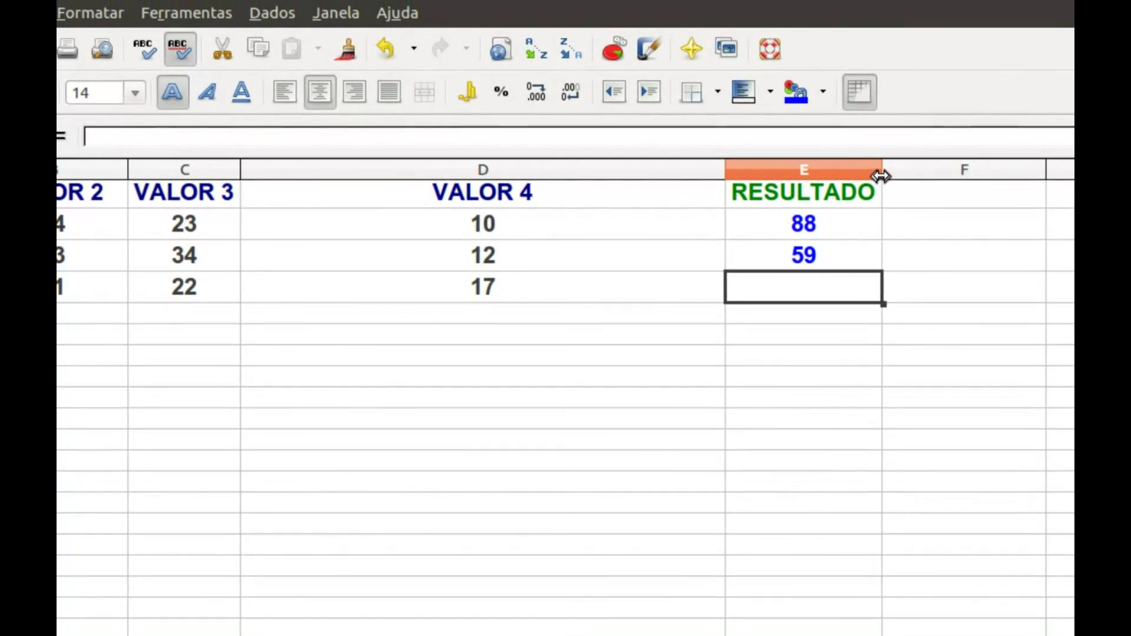
Widen column E (RESULTADO) to fit a full formula and open the formula in E3 for editing
drag(953, 150, 1117, 148)
drag(1006, 171, 1043, 171)
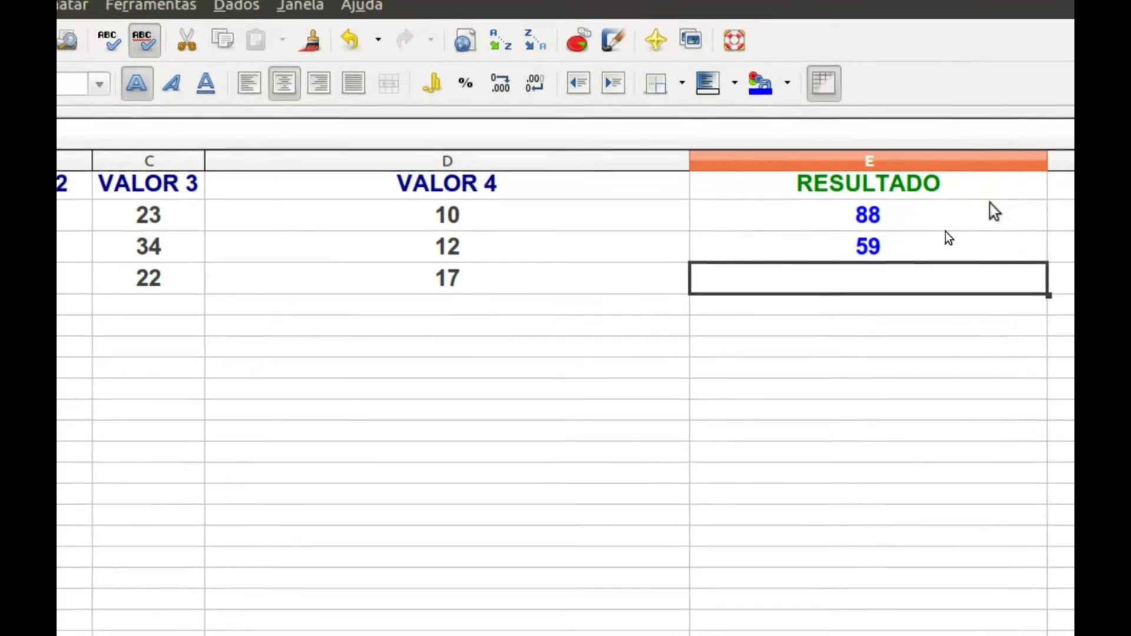
click(890, 258)
double_click(918, 236)
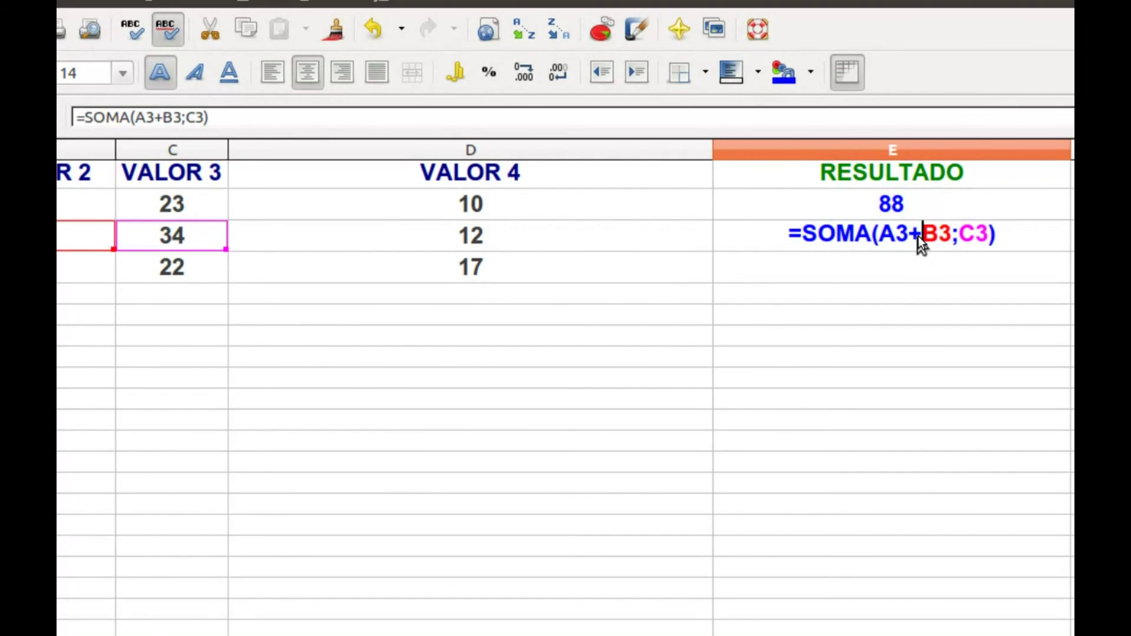